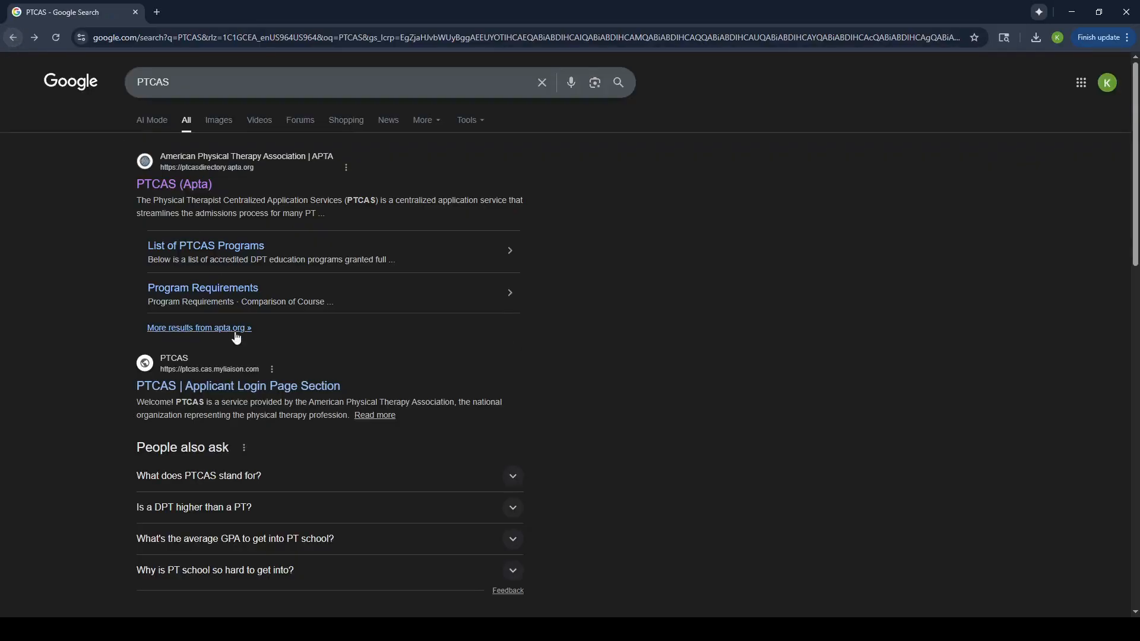
Open the PTCAS applicant login page from the search results and bring up the form for creating an account
click(240, 387)
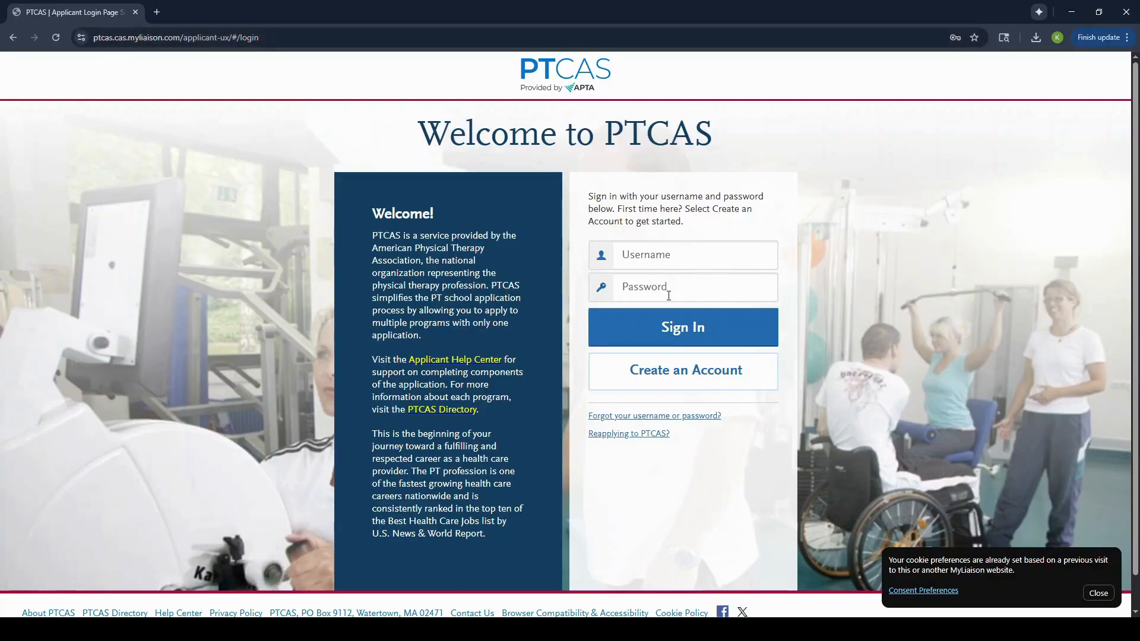
click(700, 370)
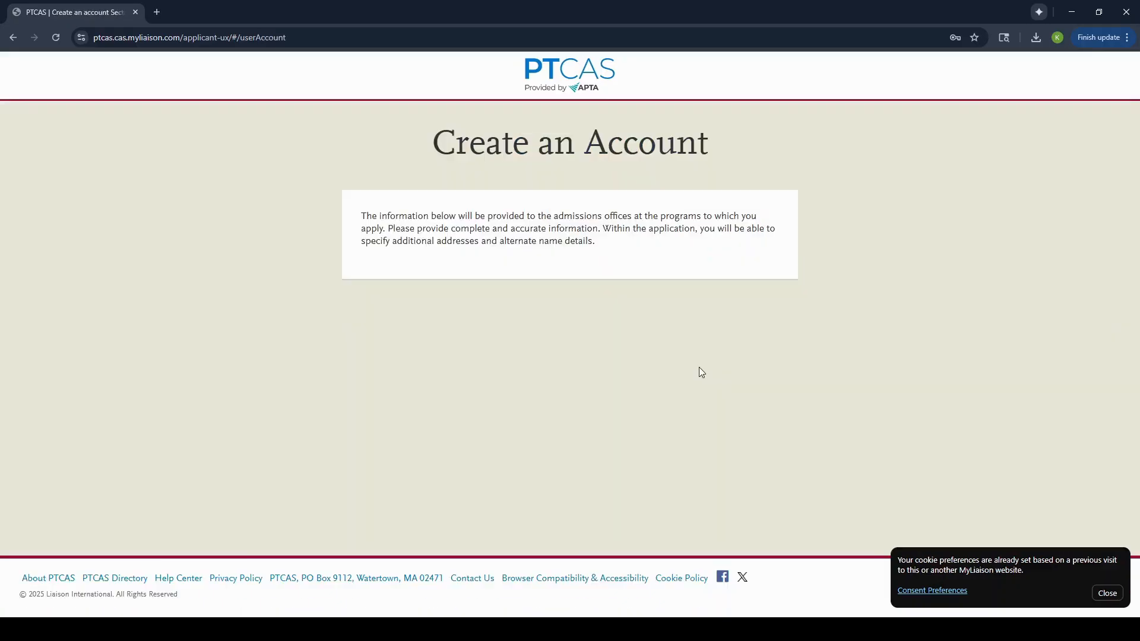
scroll(522, 312, down, 1)
scroll(522, 309, down, 1)
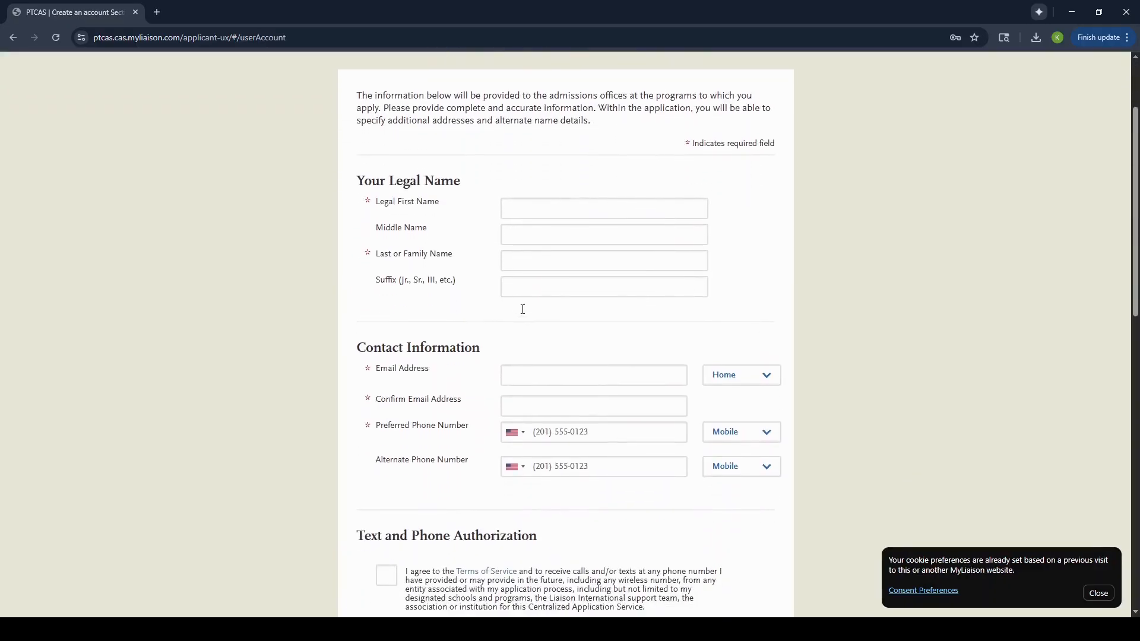
scroll(538, 212, down, 4)
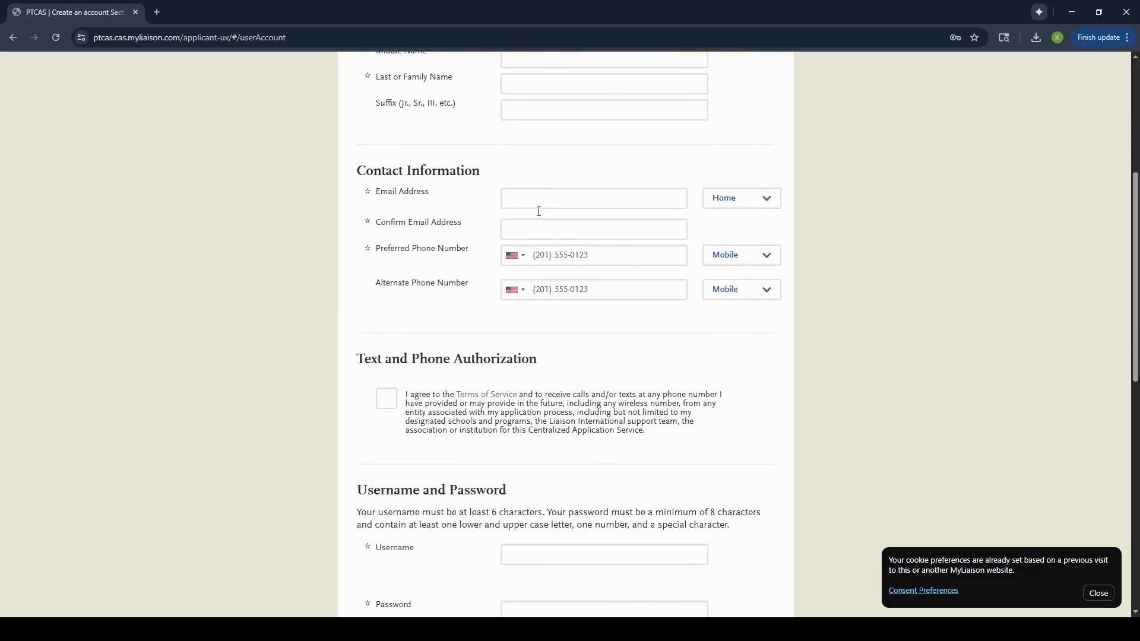
Enter the applicant's legal first name in the account form and move on to the last or family name
scroll(537, 215, up, 4)
click(553, 179)
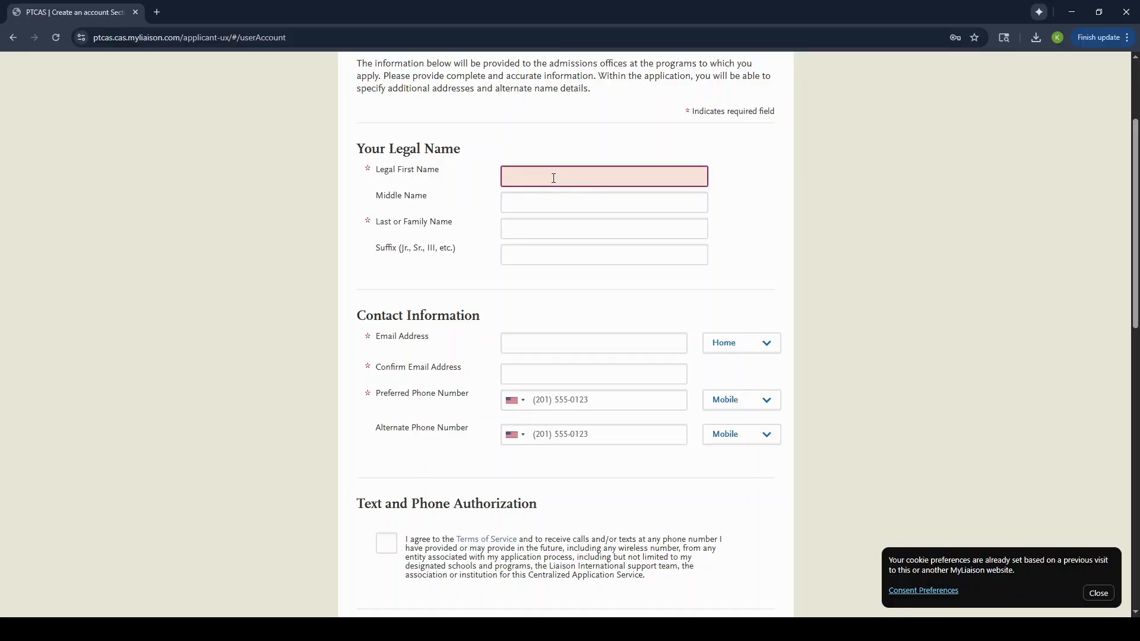
text(Kyle)
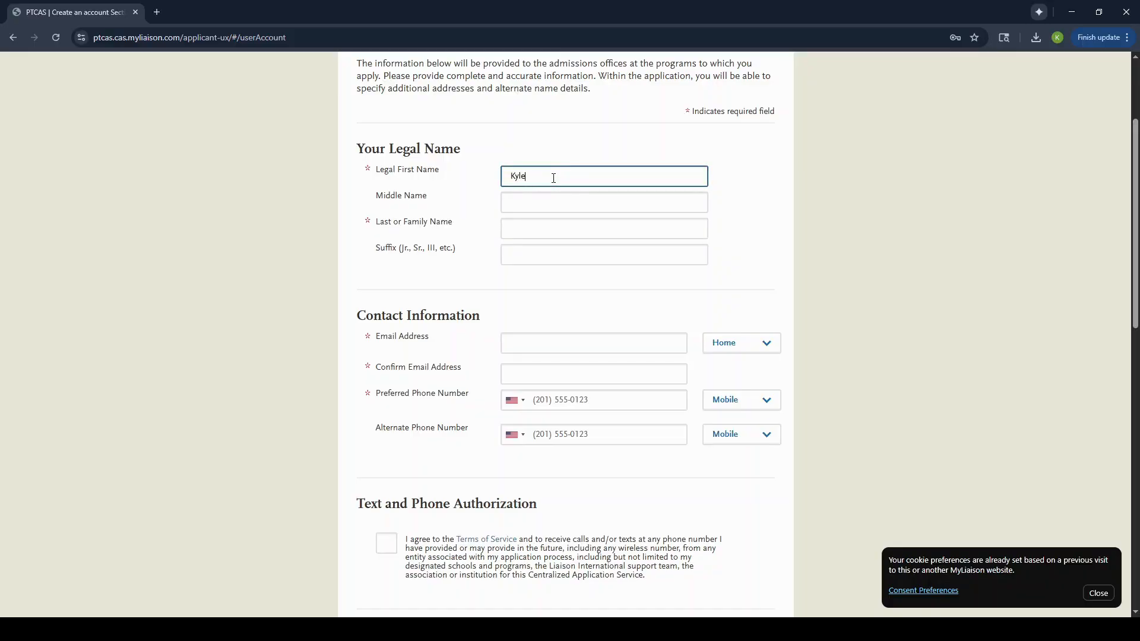
click(506, 227)
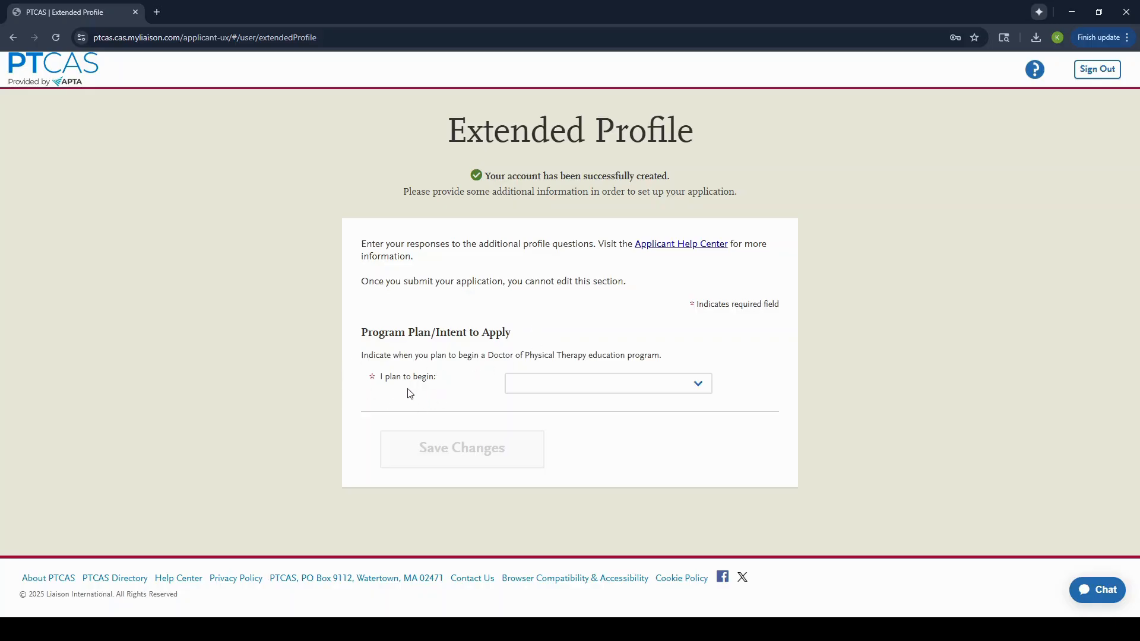
Choose when the applicant plans to begin the Doctor of Physical Therapy program and save the extended profile
click(523, 389)
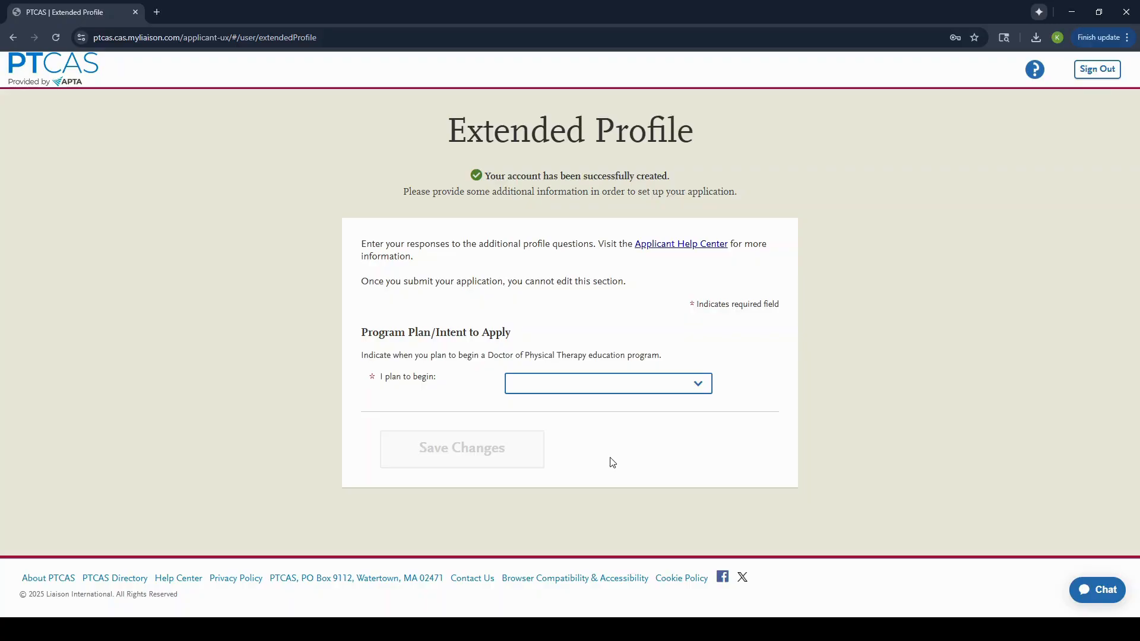
key(Down)
click(494, 463)
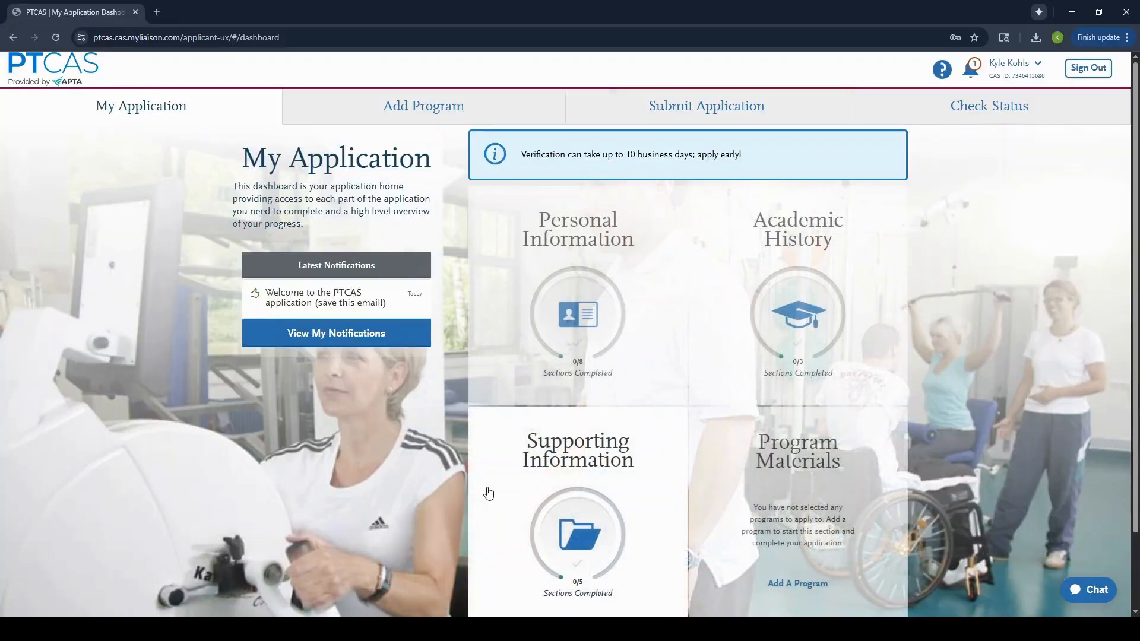
Open the Release Statement section of Personal Information and review its release and certification questions
scroll(488, 492, down, 2)
scroll(517, 418, up, 2)
click(585, 291)
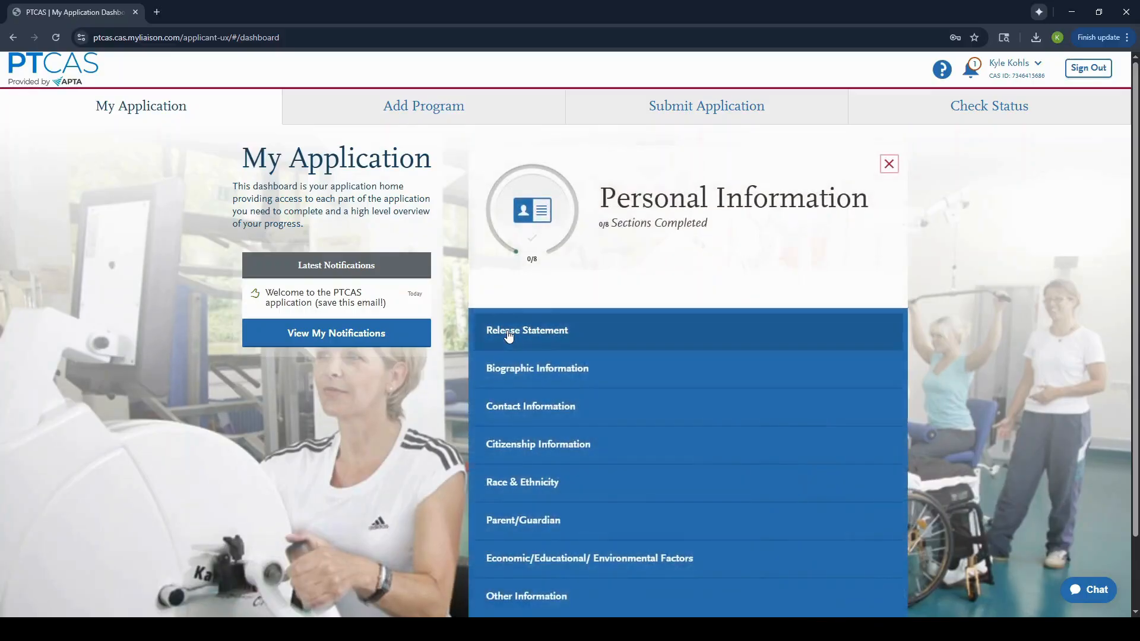
scroll(508, 329, down, 2)
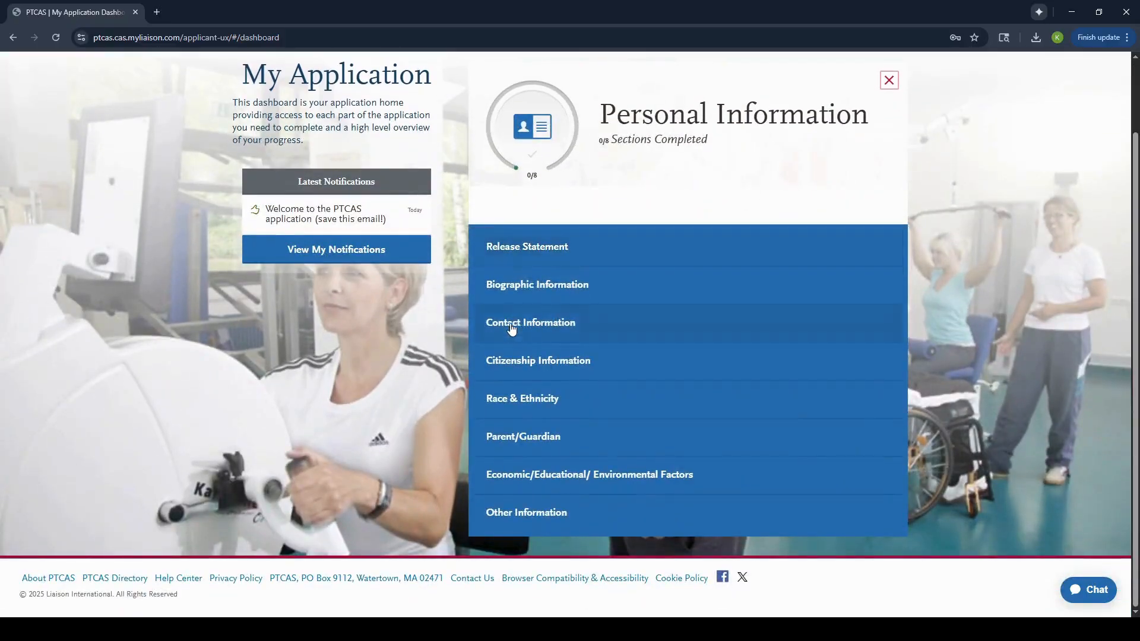
click(546, 247)
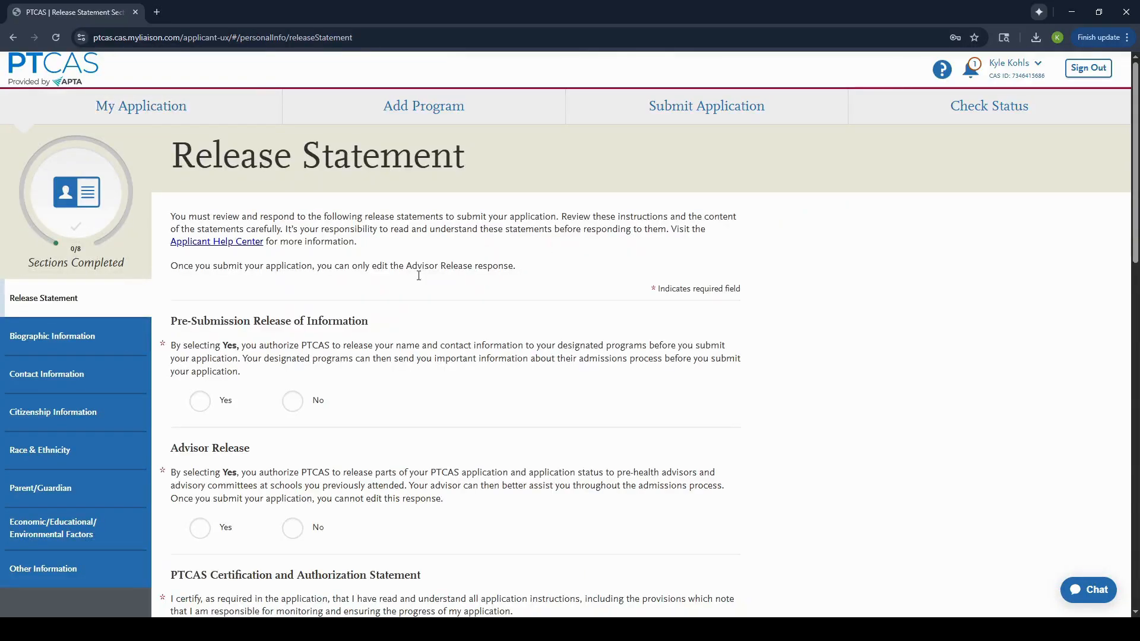
scroll(236, 310, down, 9)
scroll(235, 308, up, 6)
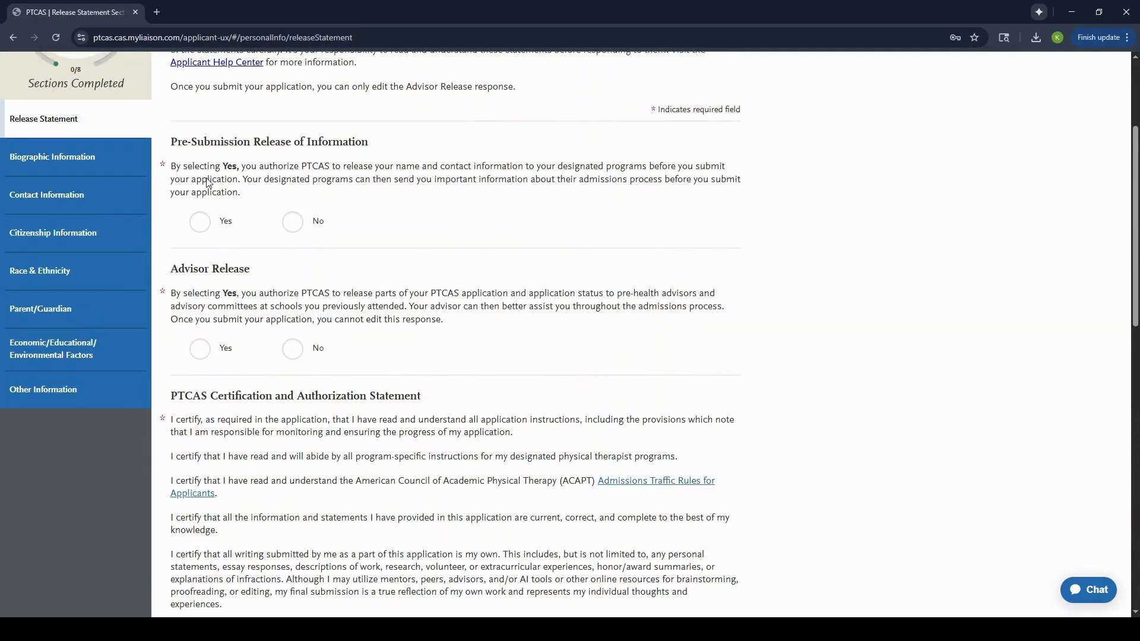
Review the Biographic Information and Contact Information sections, and open the Other Information section
click(102, 166)
scroll(288, 379, down, 4)
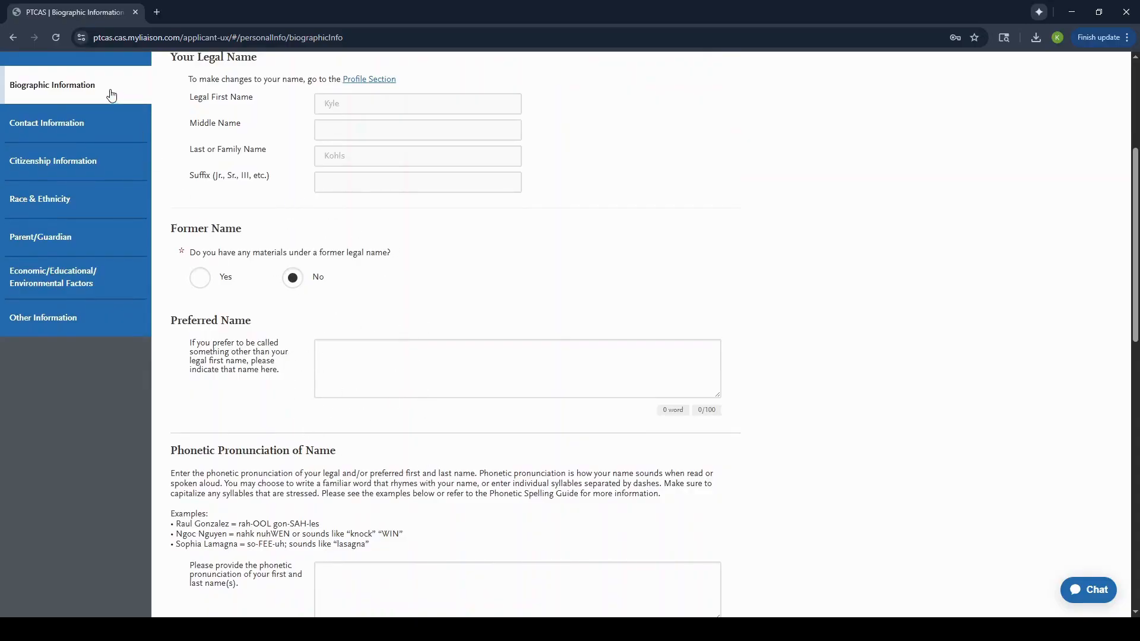
click(107, 122)
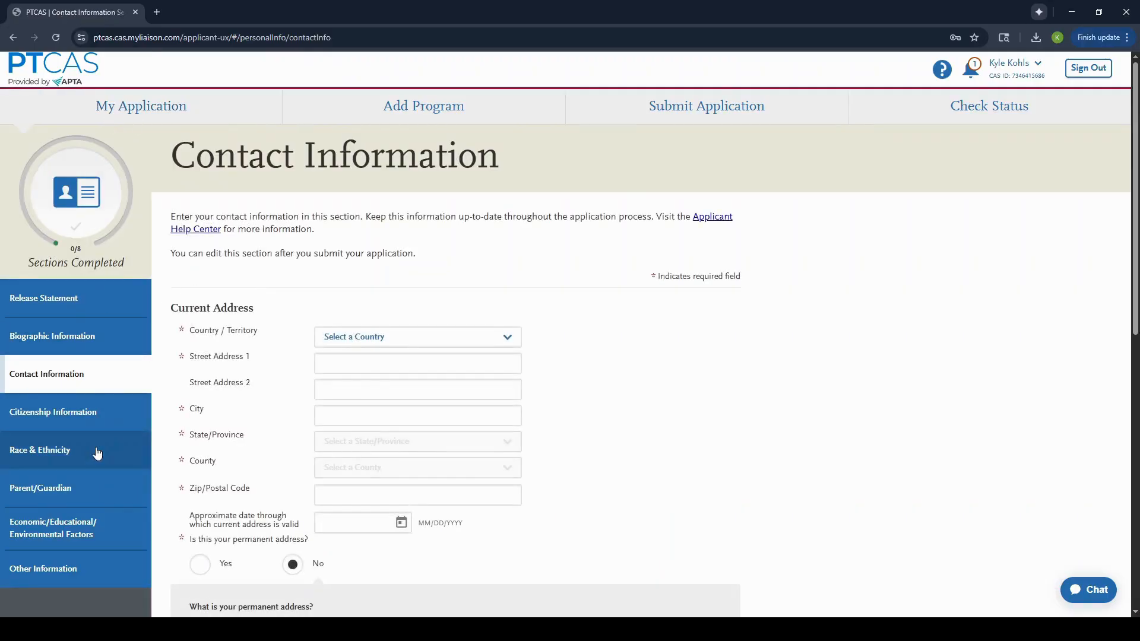
scroll(95, 451, down, 2)
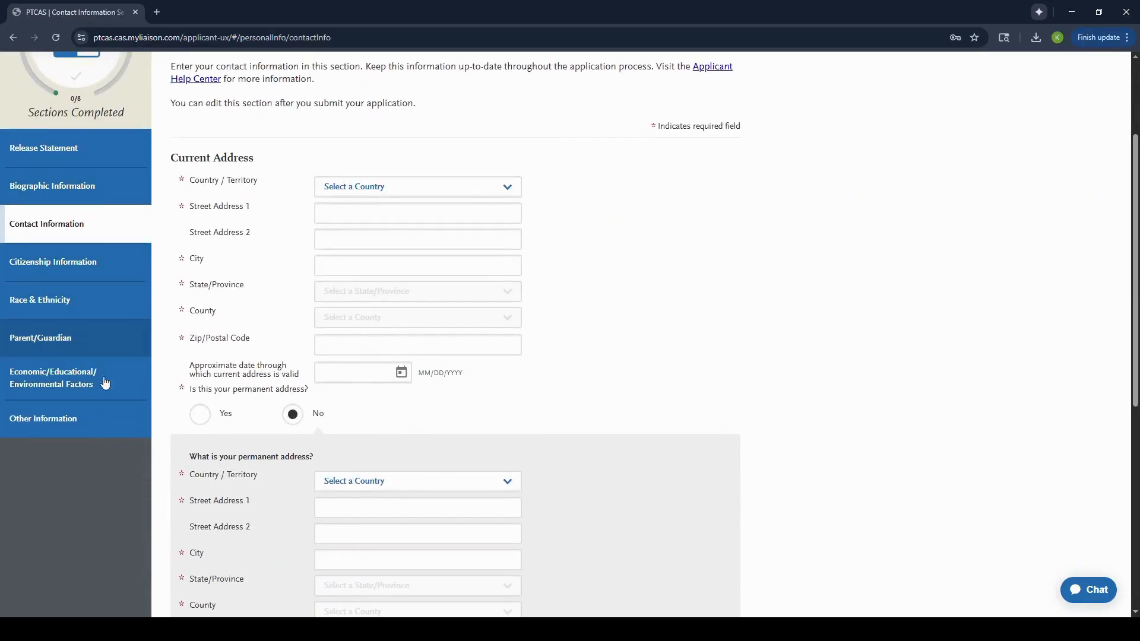
scroll(113, 412, down, 1)
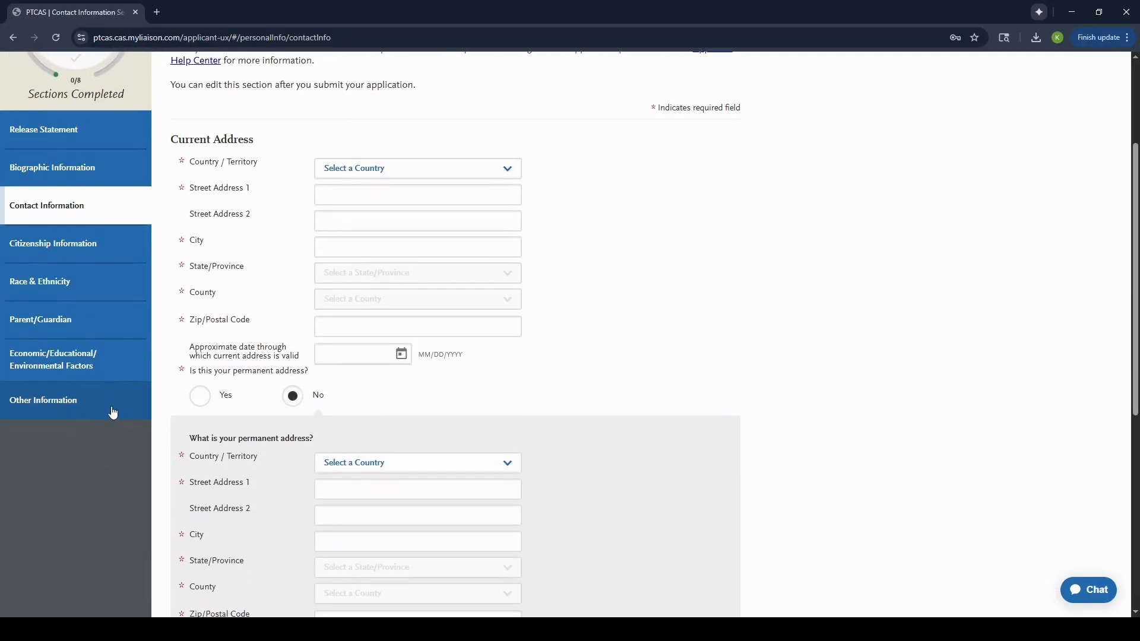
click(113, 412)
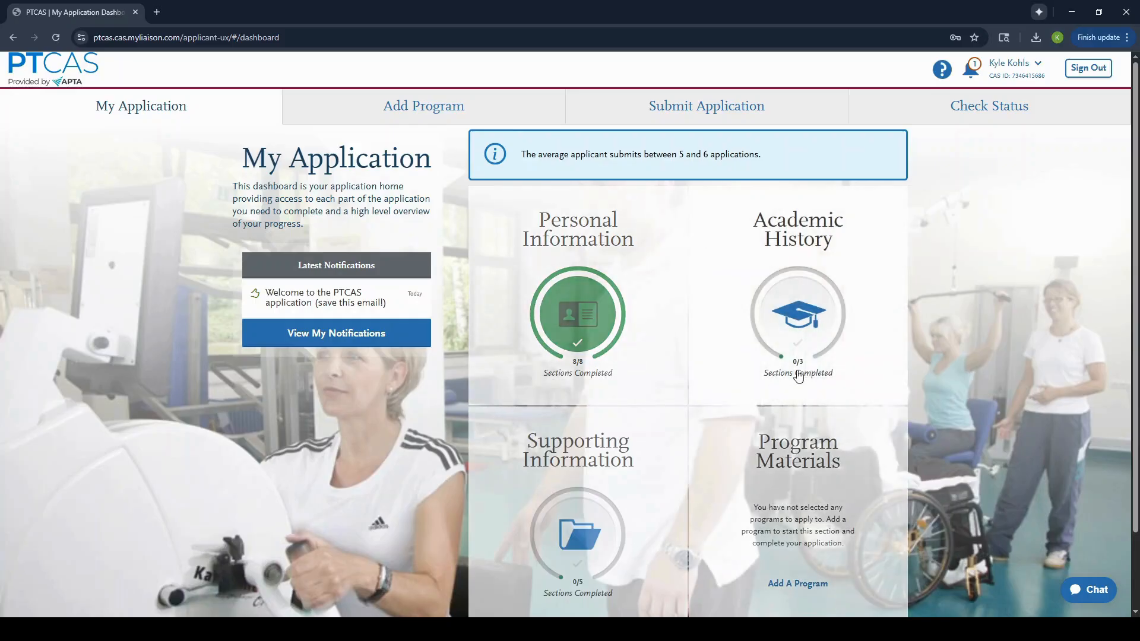
Start a Colleges Attended entry under Academic History and choose Southeast Missouri State University as the institution
click(811, 387)
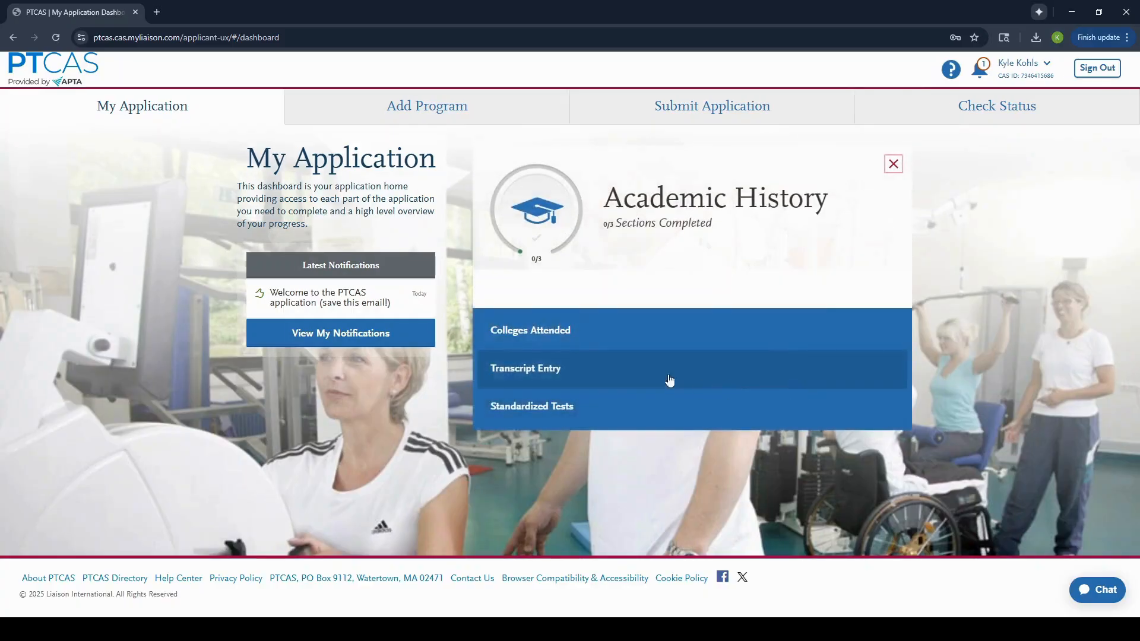
click(582, 348)
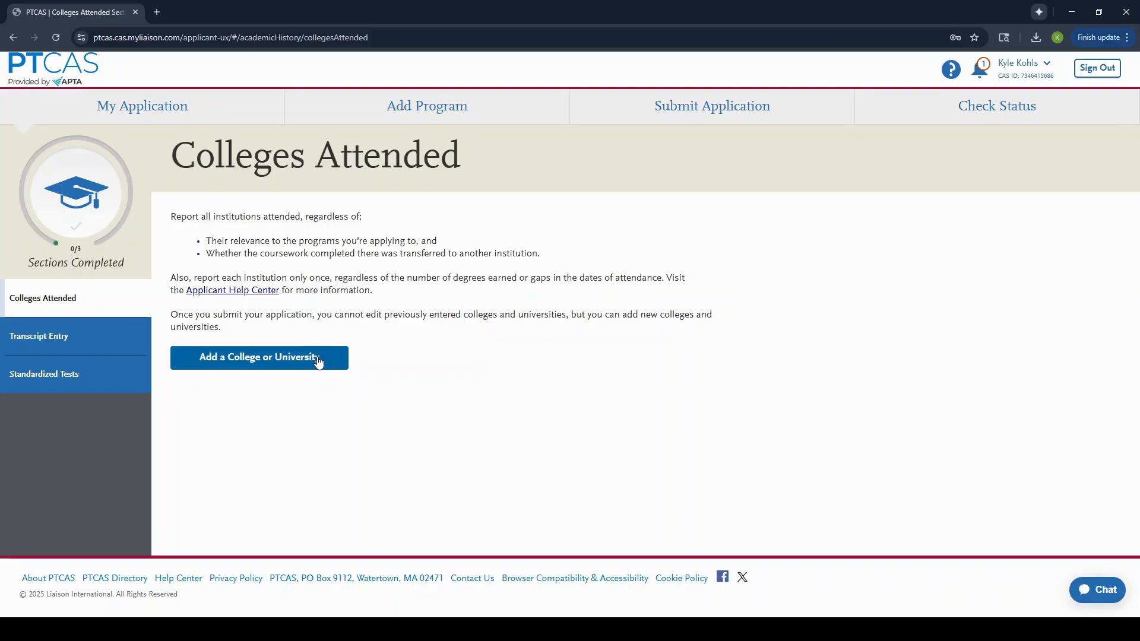
click(319, 359)
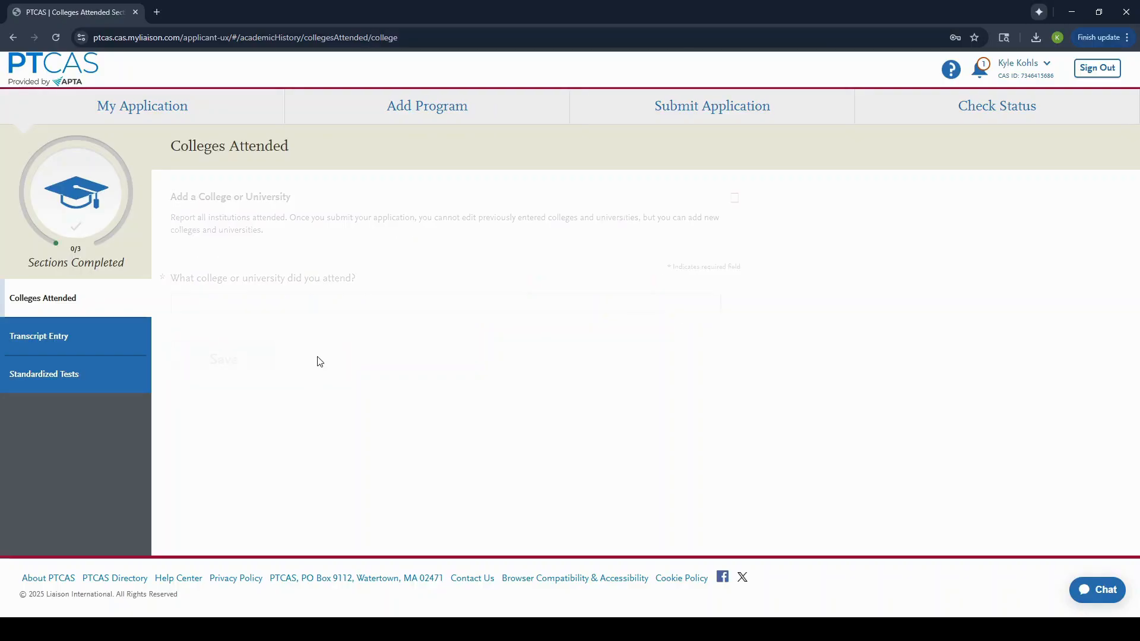
click(334, 301)
text(Southeast Mis)
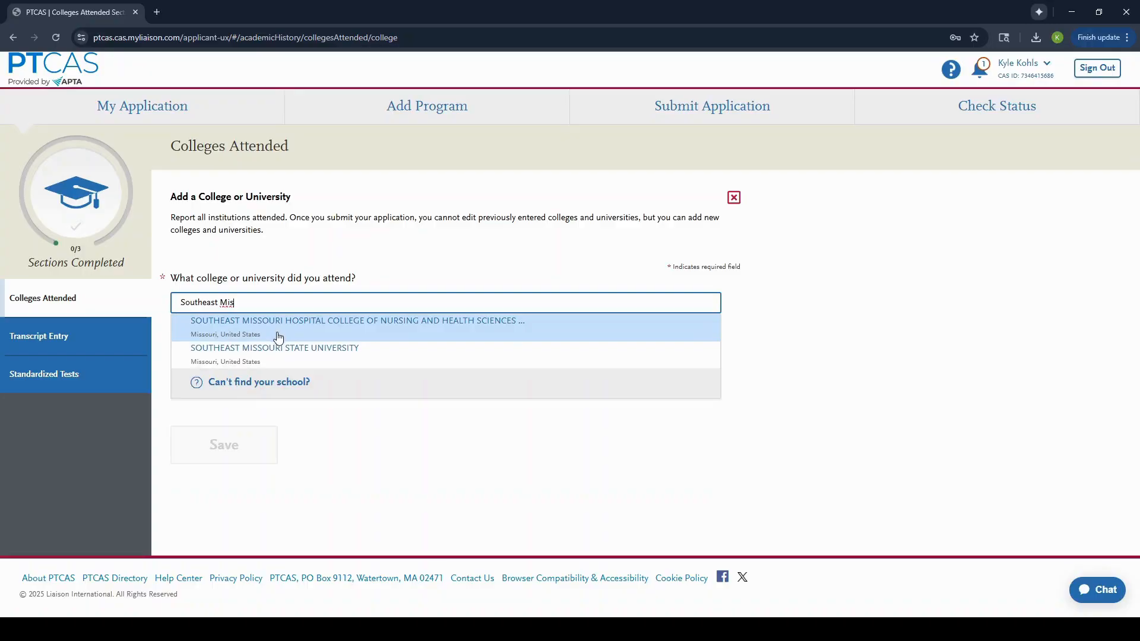
click(276, 346)
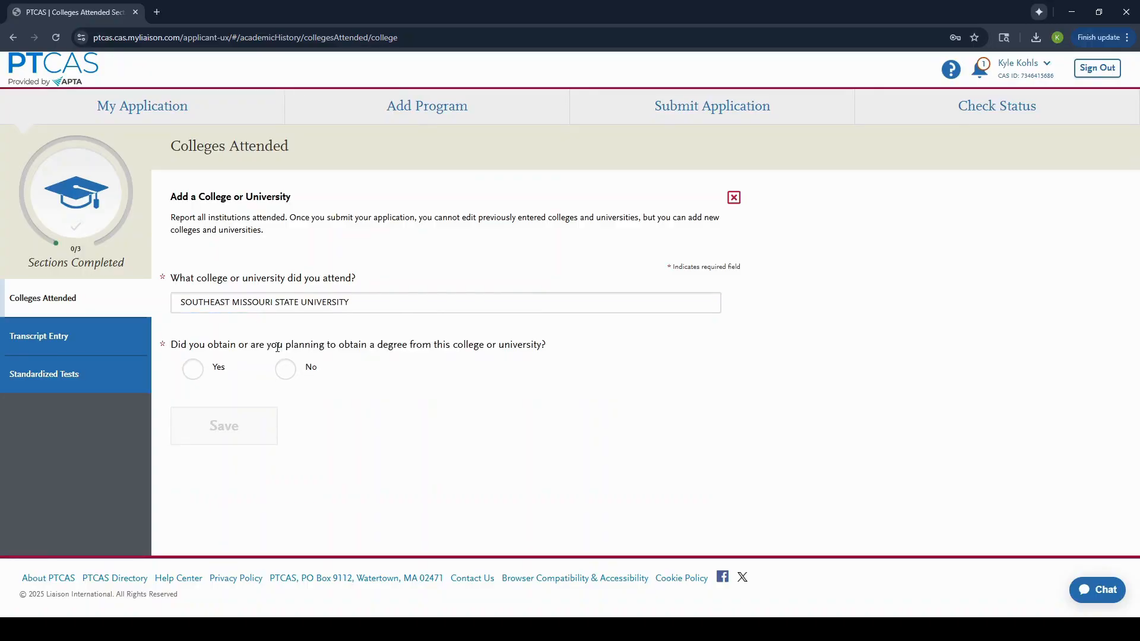
Indicate a planned degree from this university as in progress, with type Bachelor of Science and major Health Science
click(197, 371)
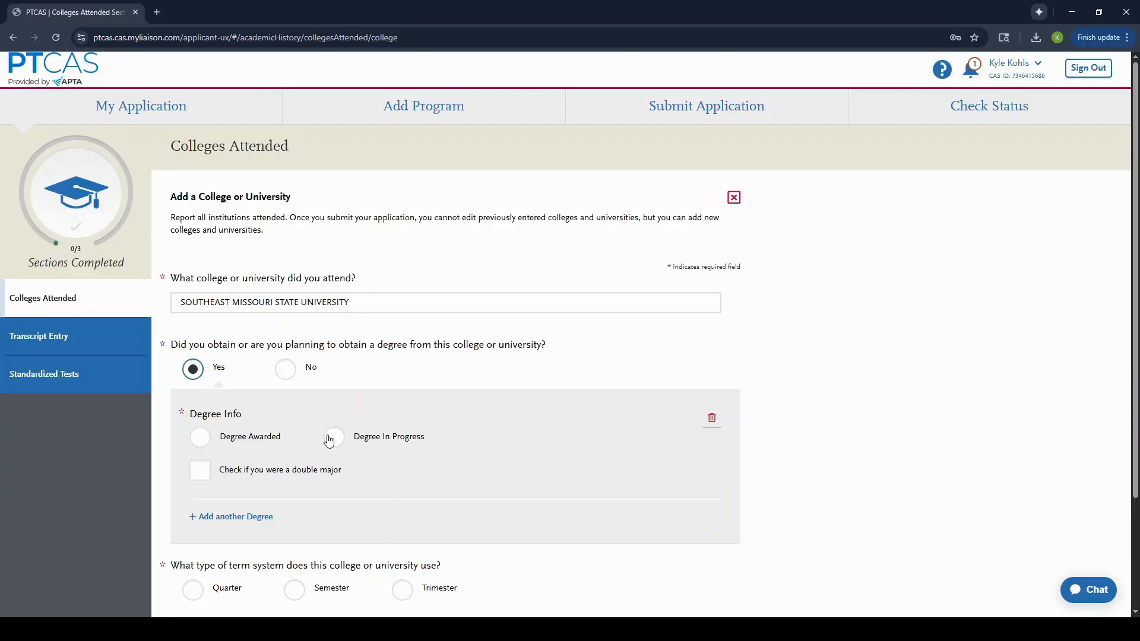
click(331, 437)
scroll(326, 440, down, 2)
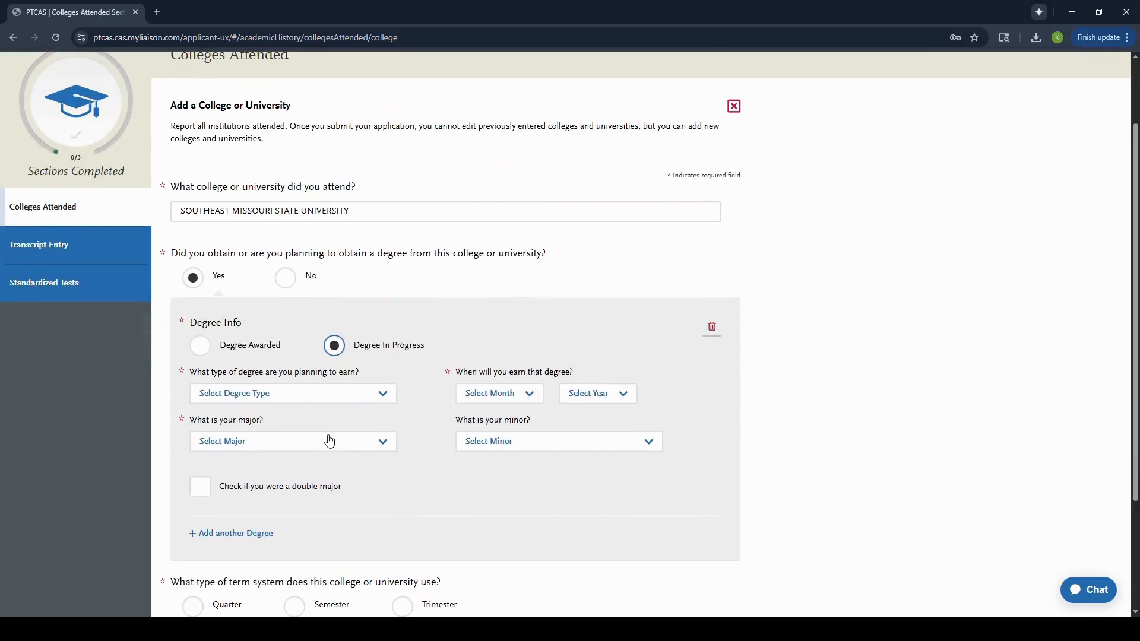
click(307, 334)
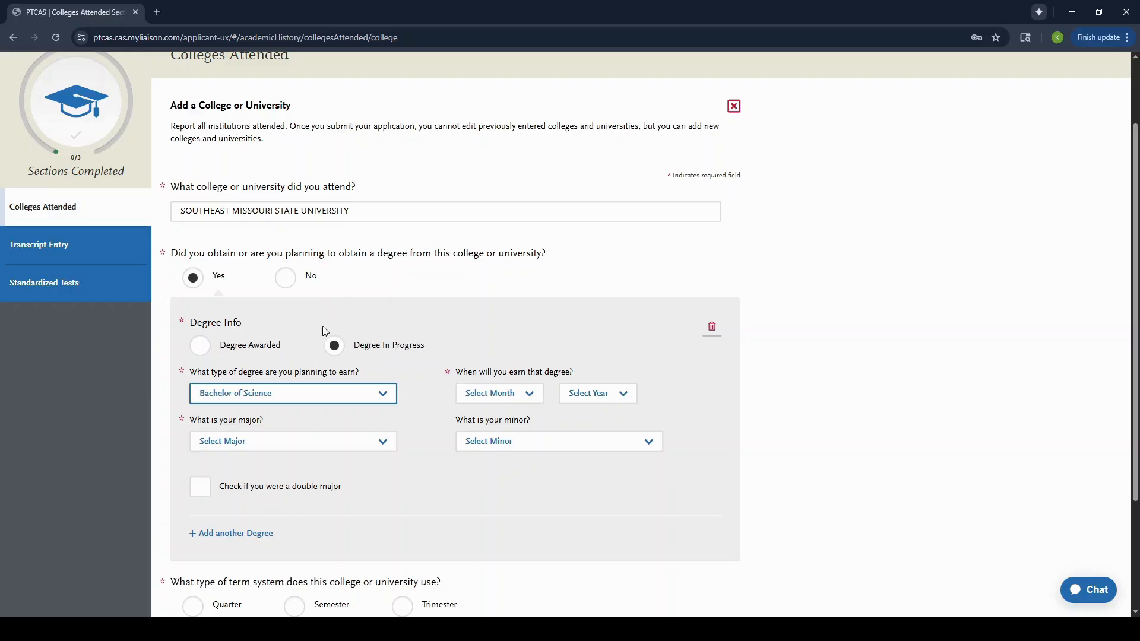
click(352, 445)
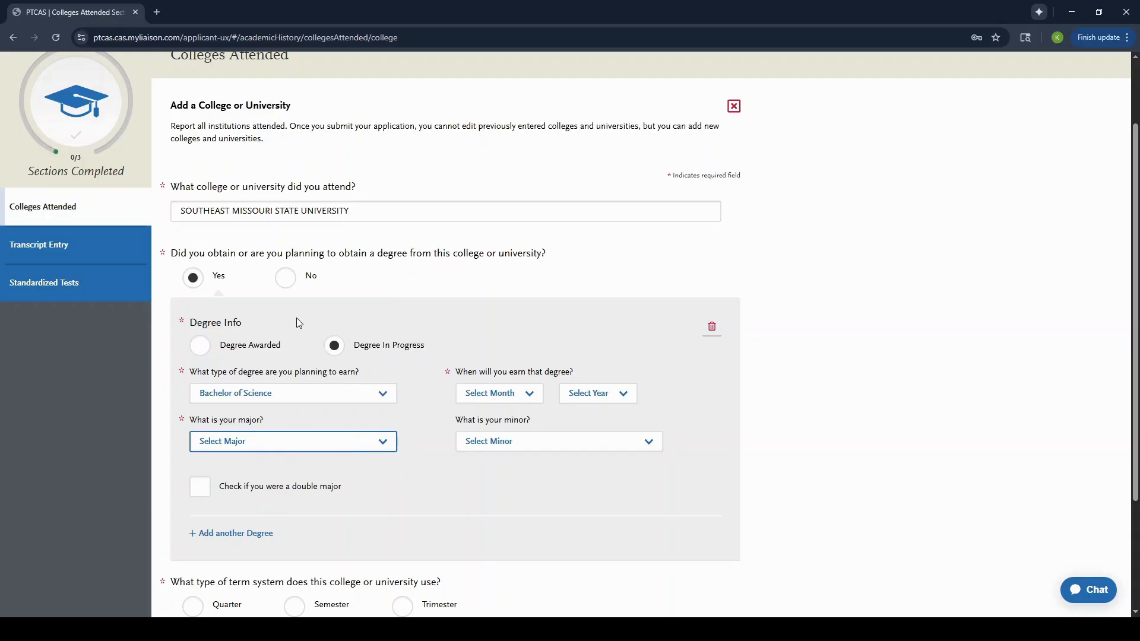
click(287, 378)
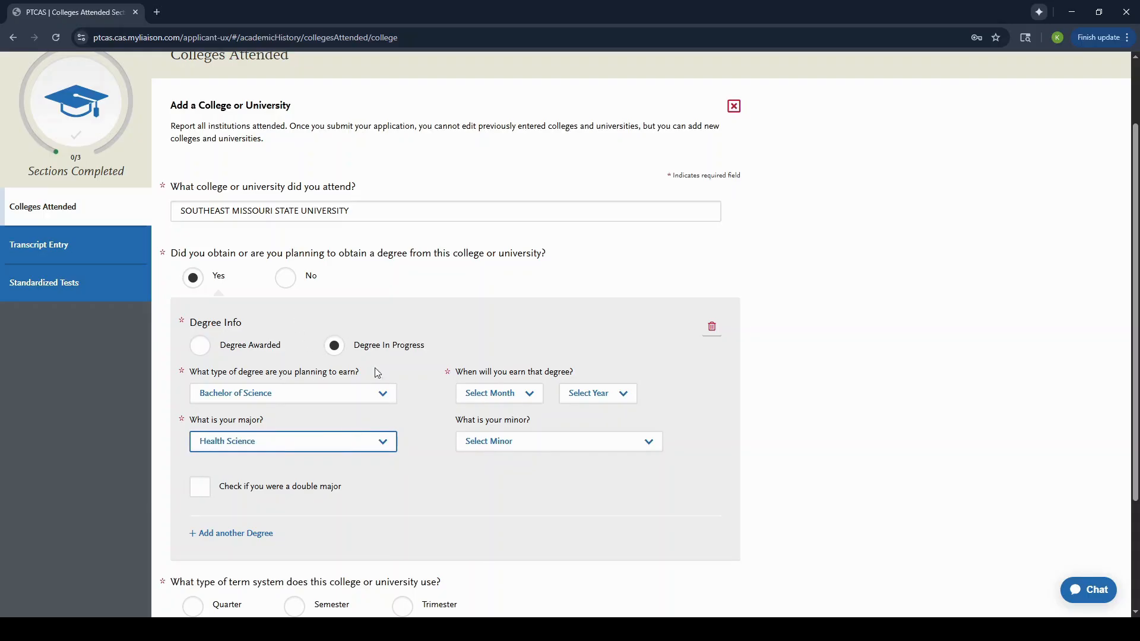
Set the expected degree date to May 2026 and the minor to No Answer
click(514, 402)
click(512, 484)
click(609, 402)
click(610, 178)
click(506, 450)
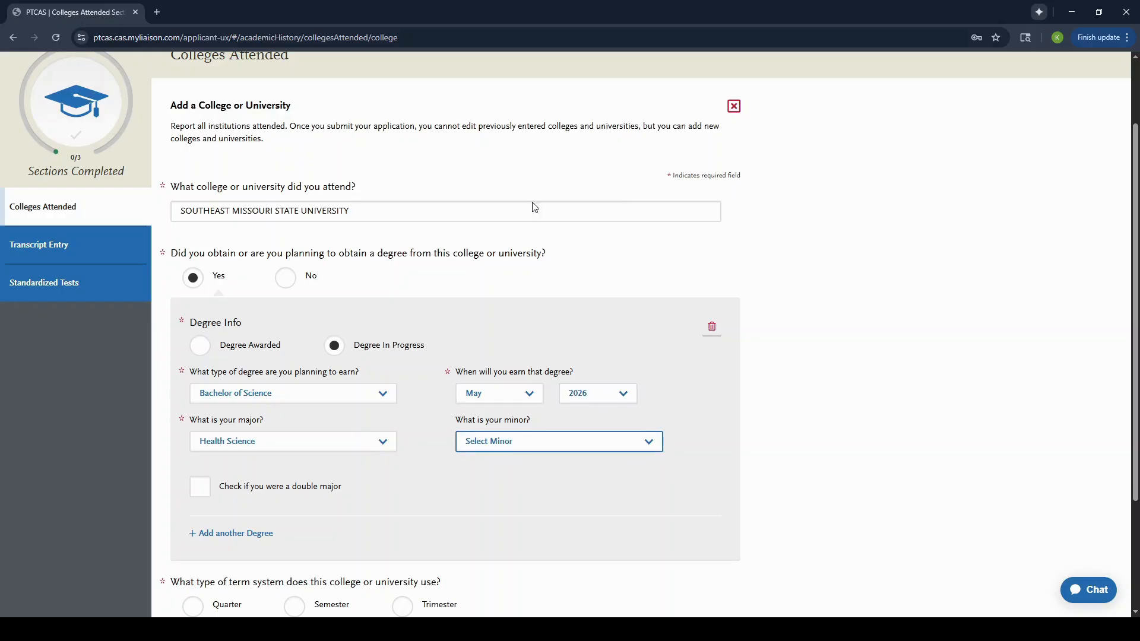
click(565, 176)
Set the university's term system to Semester and answer Yes to still attending
scroll(268, 517, down, 3)
click(302, 459)
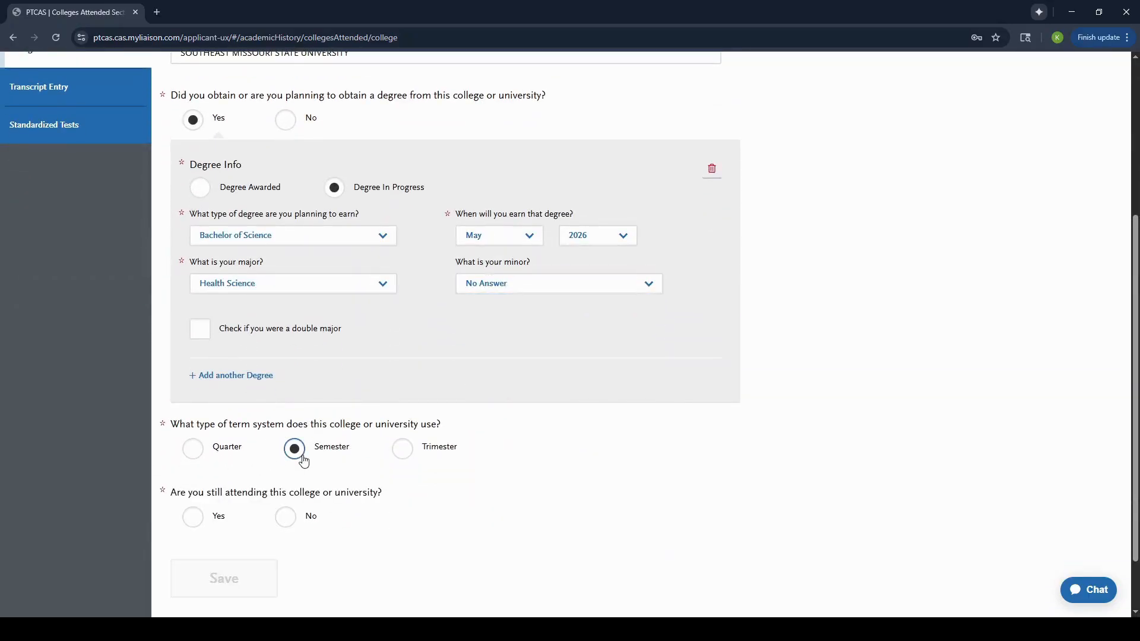
scroll(301, 461, down, 2)
click(194, 445)
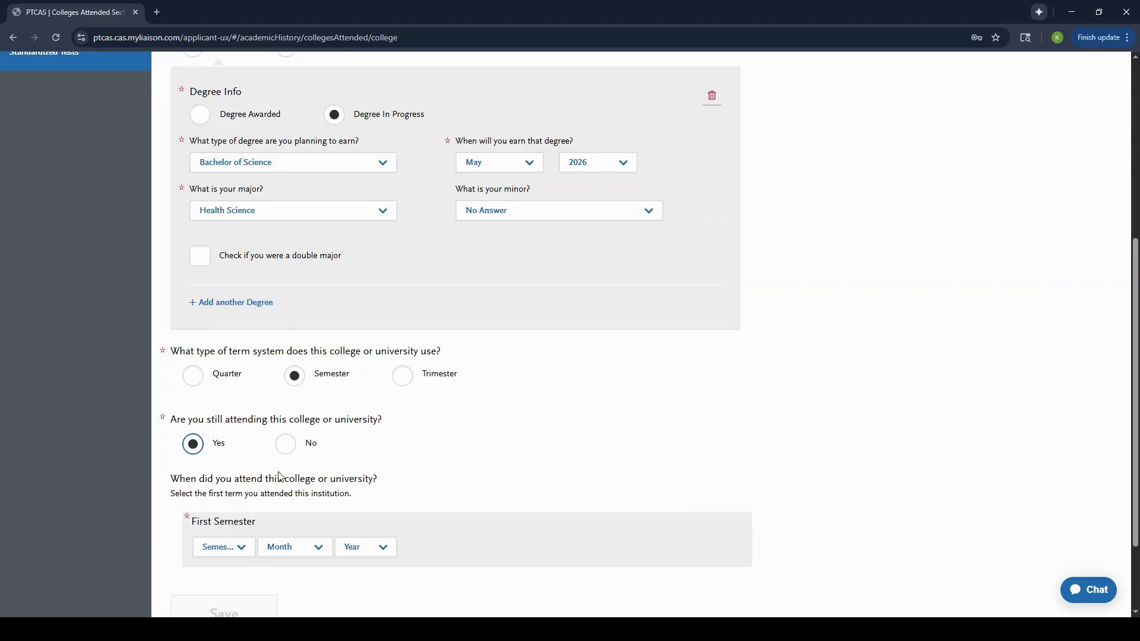
Set the first semester attended to Fall, August 2021, and save the college entry
scroll(279, 475, down, 2)
click(241, 463)
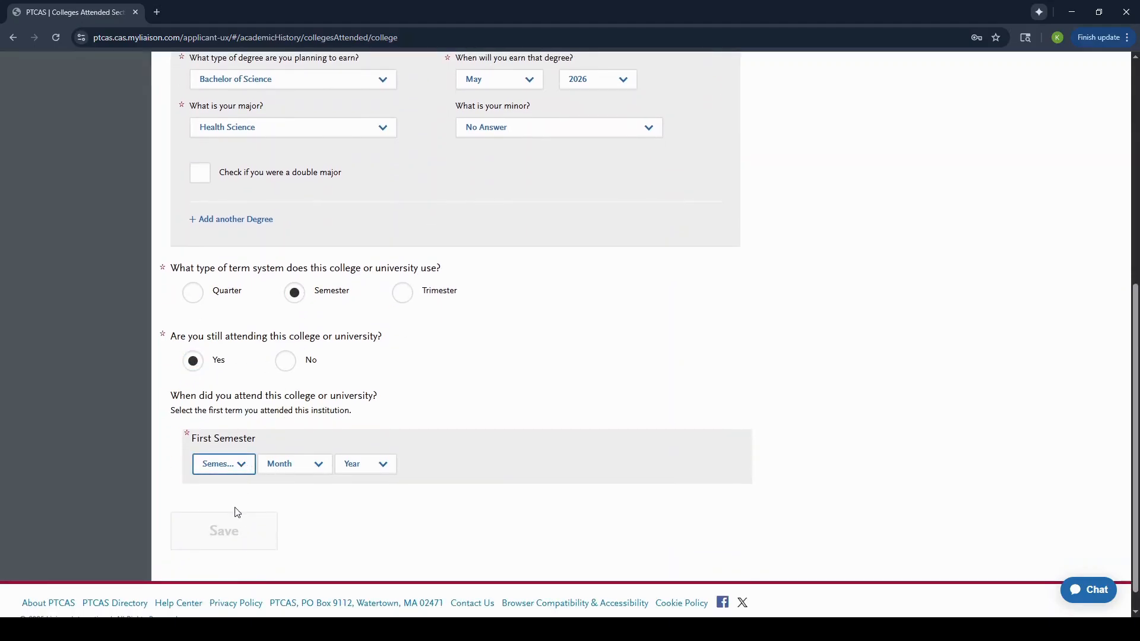
key(Down)
click(319, 463)
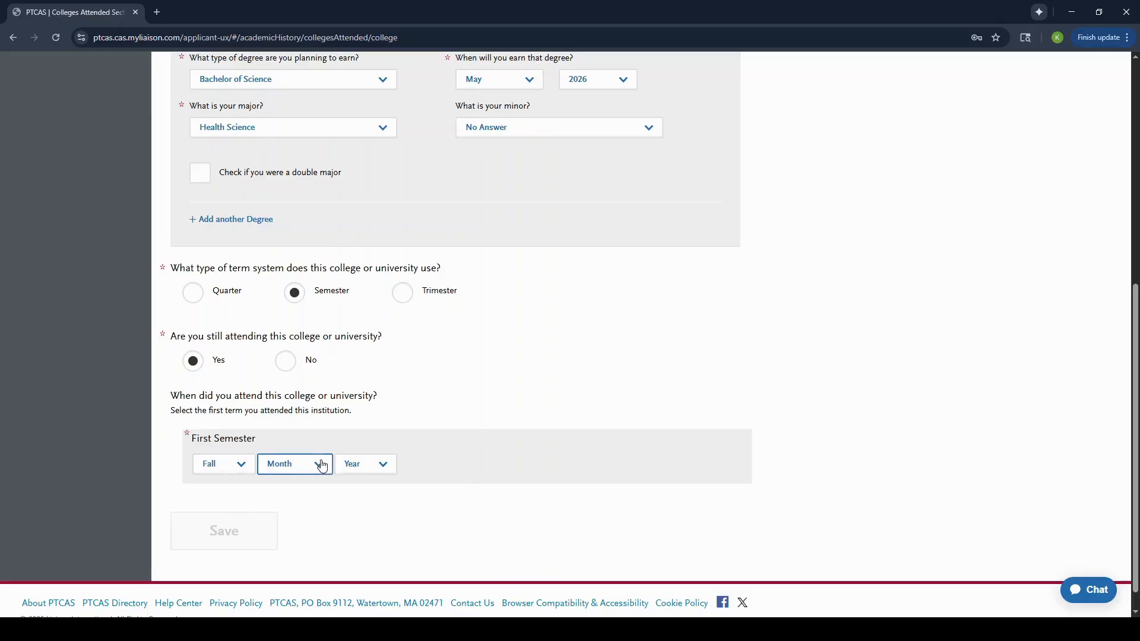
click(311, 402)
click(386, 466)
click(346, 351)
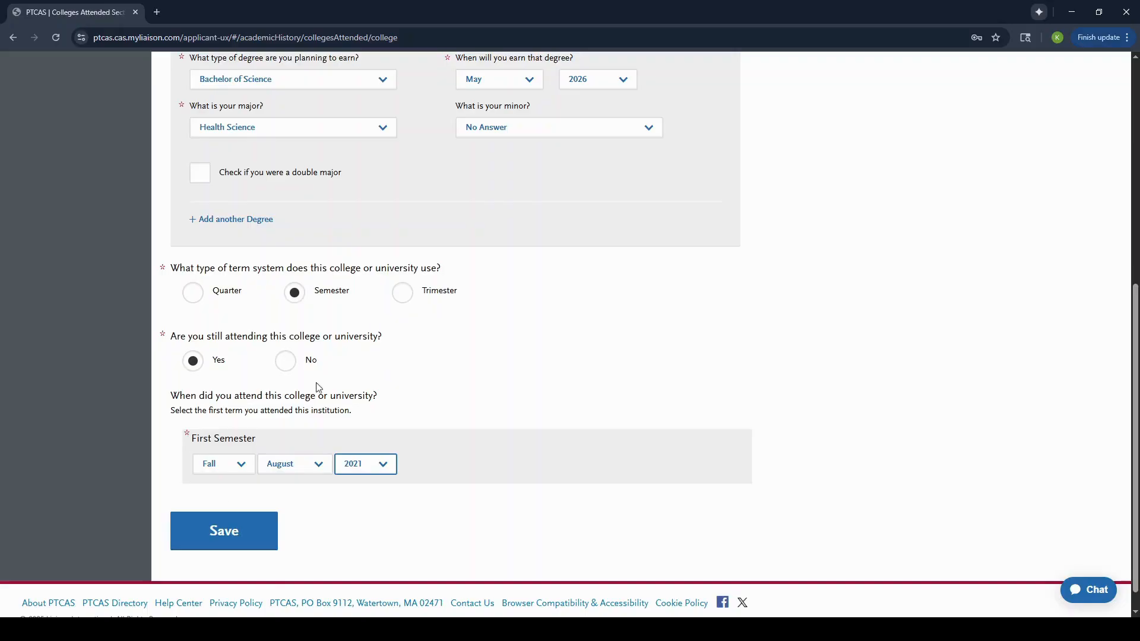
click(219, 537)
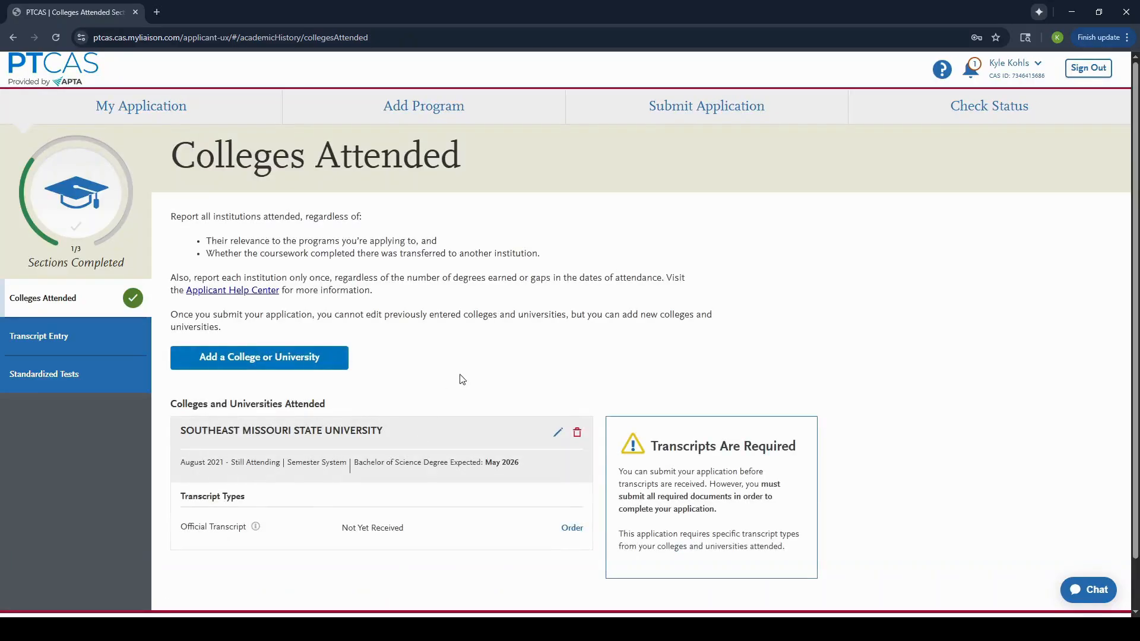
Review the electronic and mailed paper options for ordering the Southeast Missouri State University official transcript, and postpone the order
scroll(425, 446, down, 1)
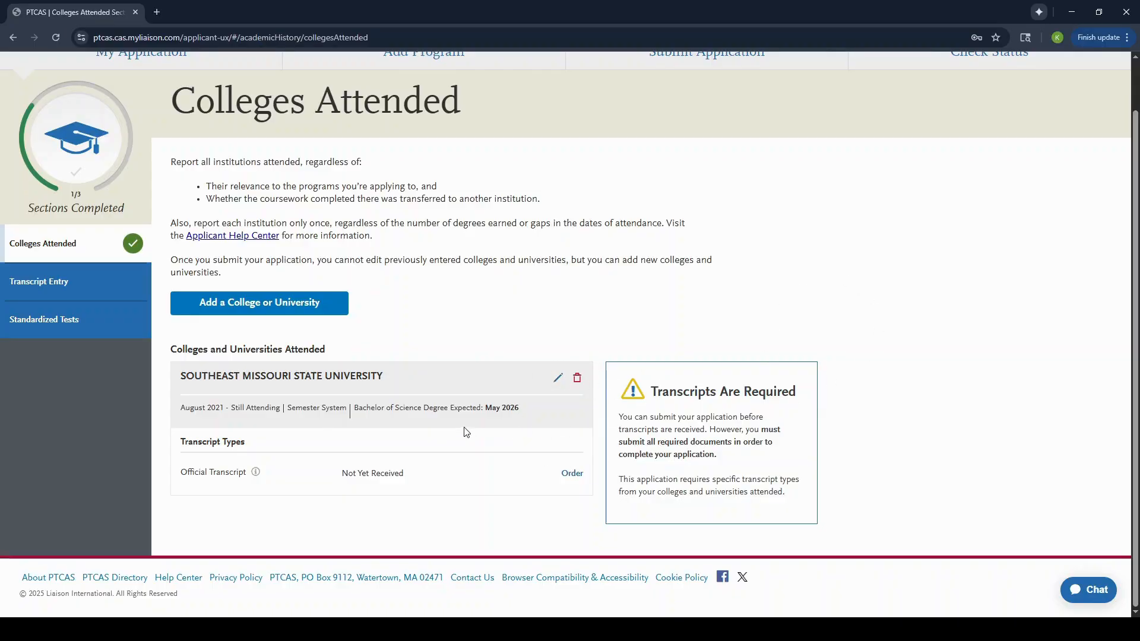
click(574, 474)
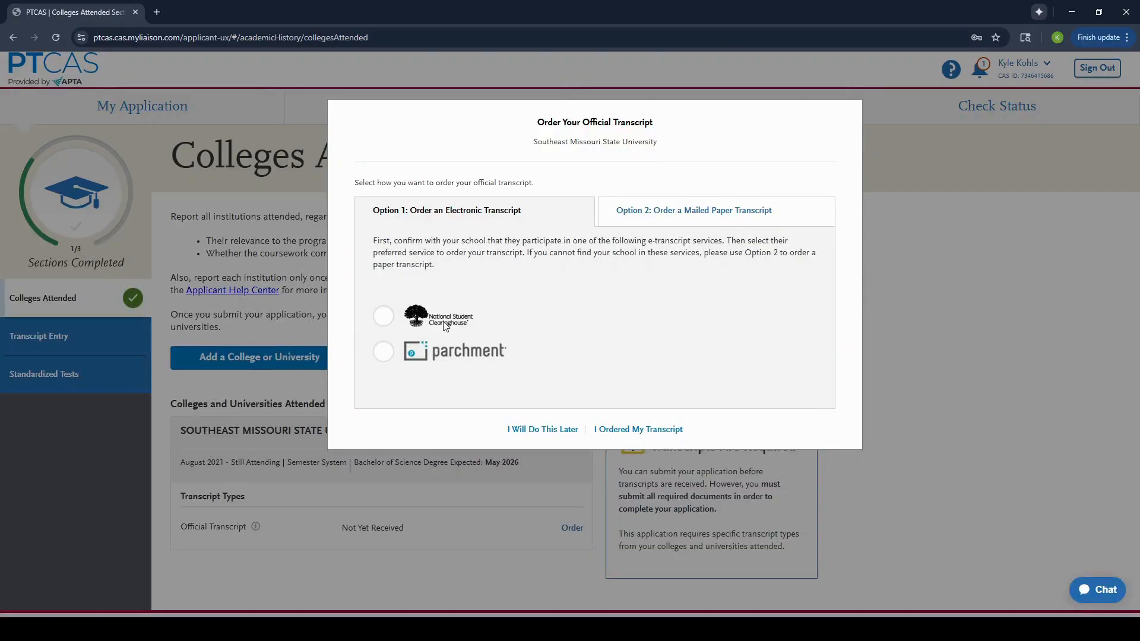
click(669, 223)
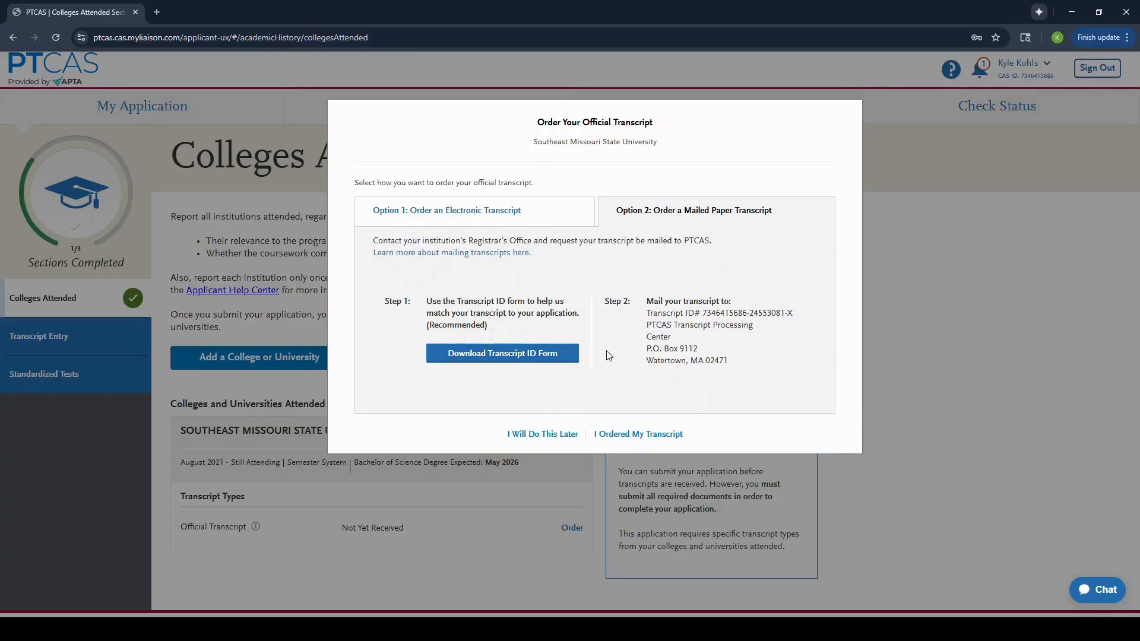
click(544, 435)
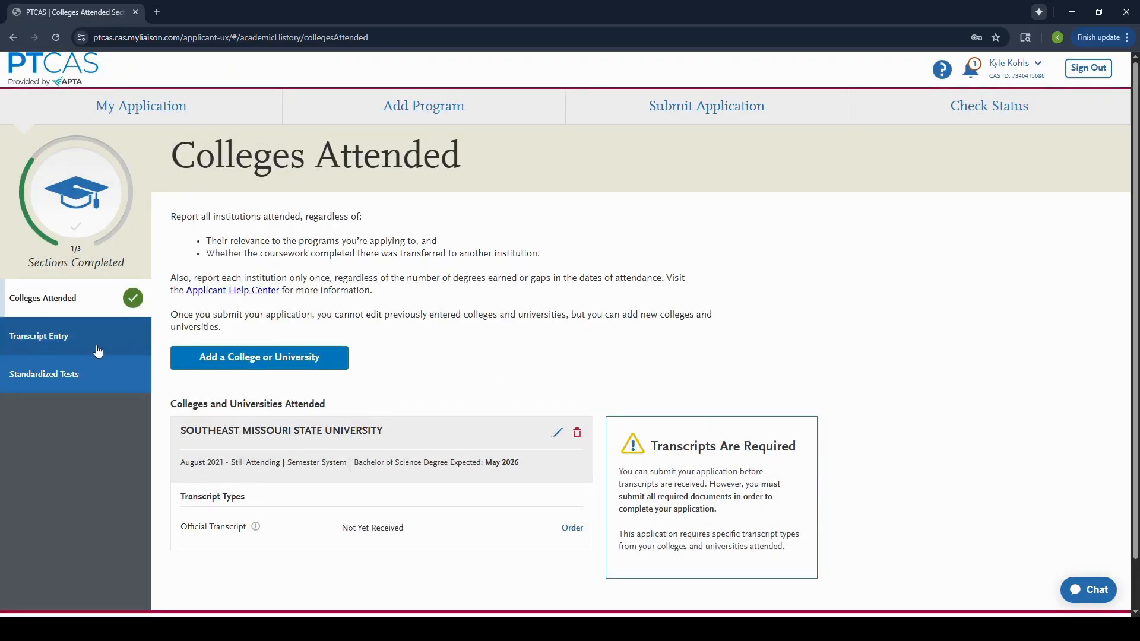
Decline Professional Transcript Entry in the Transcript Entry section and continue with entering the coursework yourself
click(129, 353)
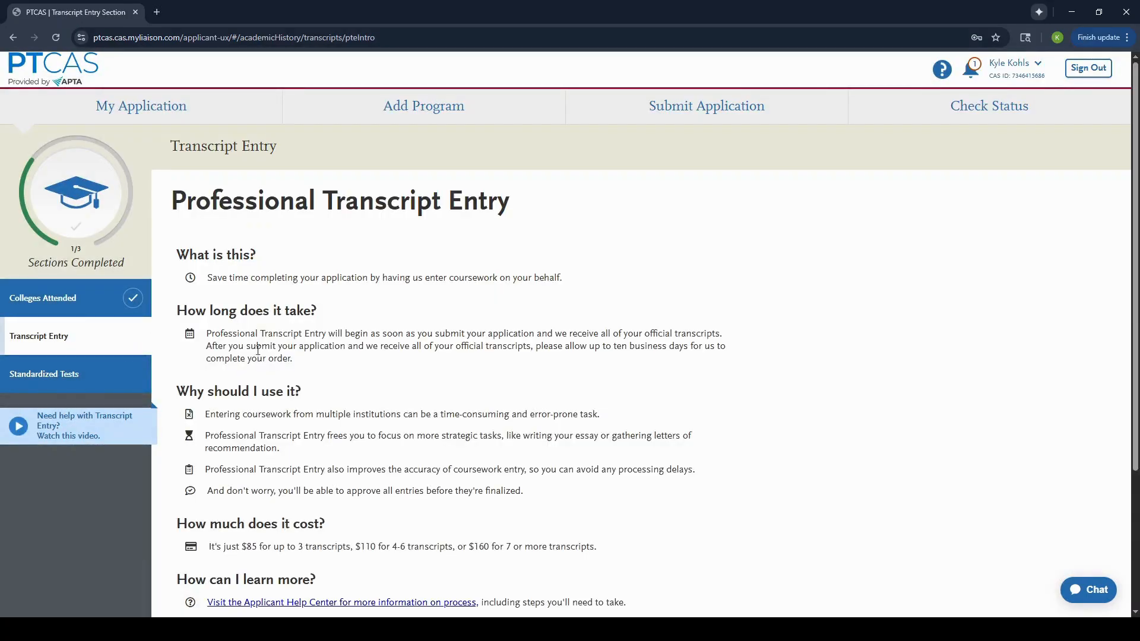
scroll(259, 356, down, 1)
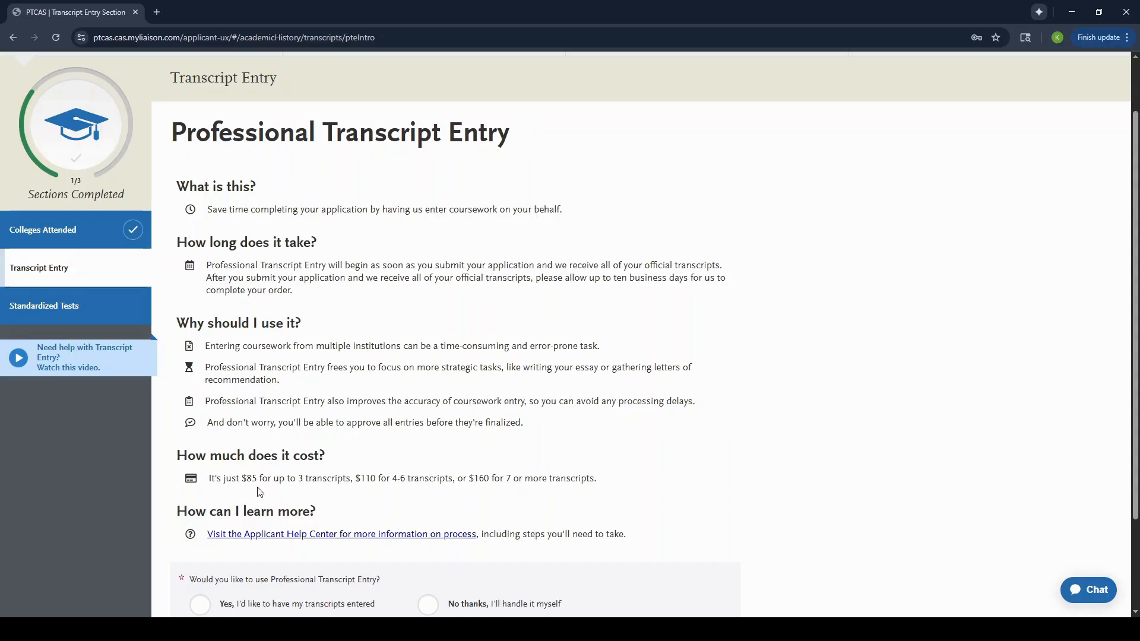
scroll(389, 510, down, 2)
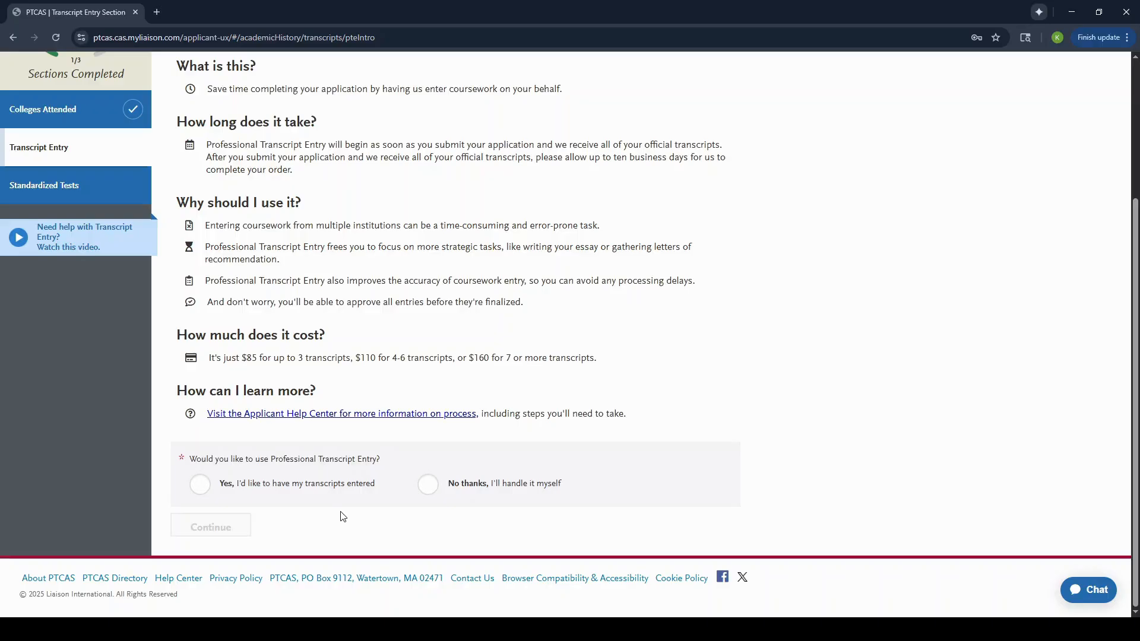
click(433, 487)
click(211, 531)
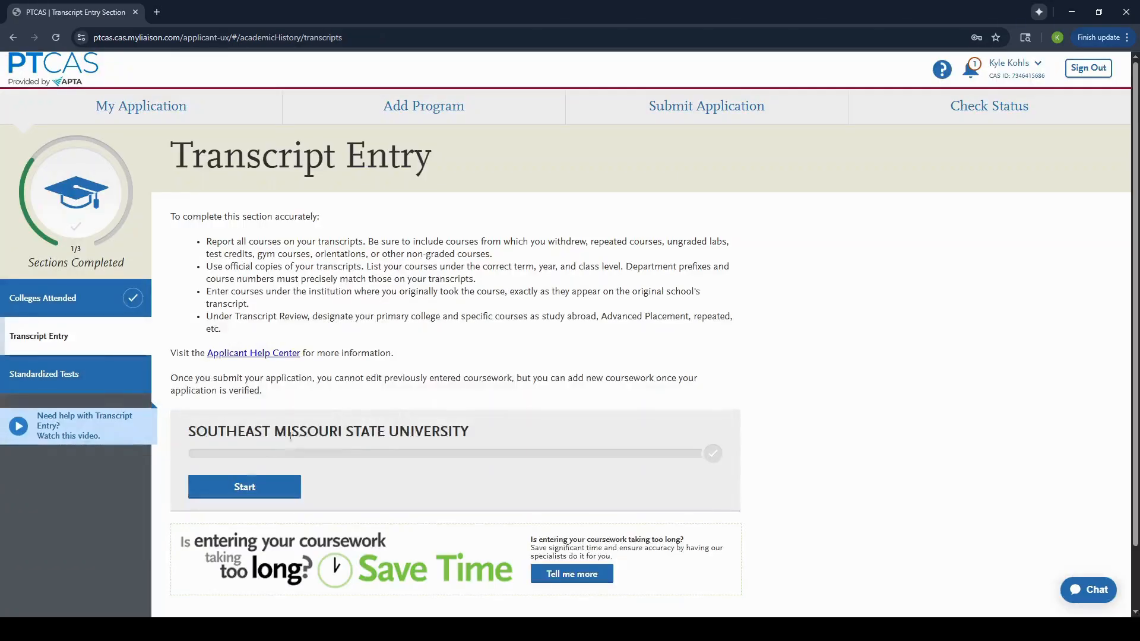
Start the Southeast Missouri State University transcript and add a semester with term Fall, year 2022, academic status Freshman and completion status Completed
scroll(248, 432, down, 1)
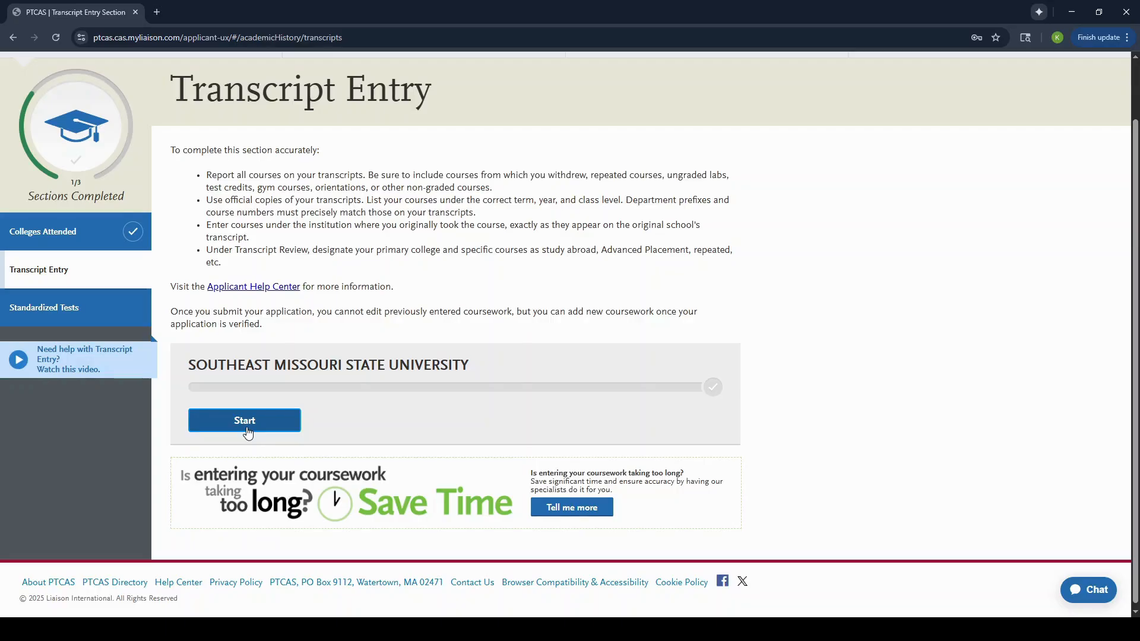
click(245, 420)
scroll(319, 402, down, 4)
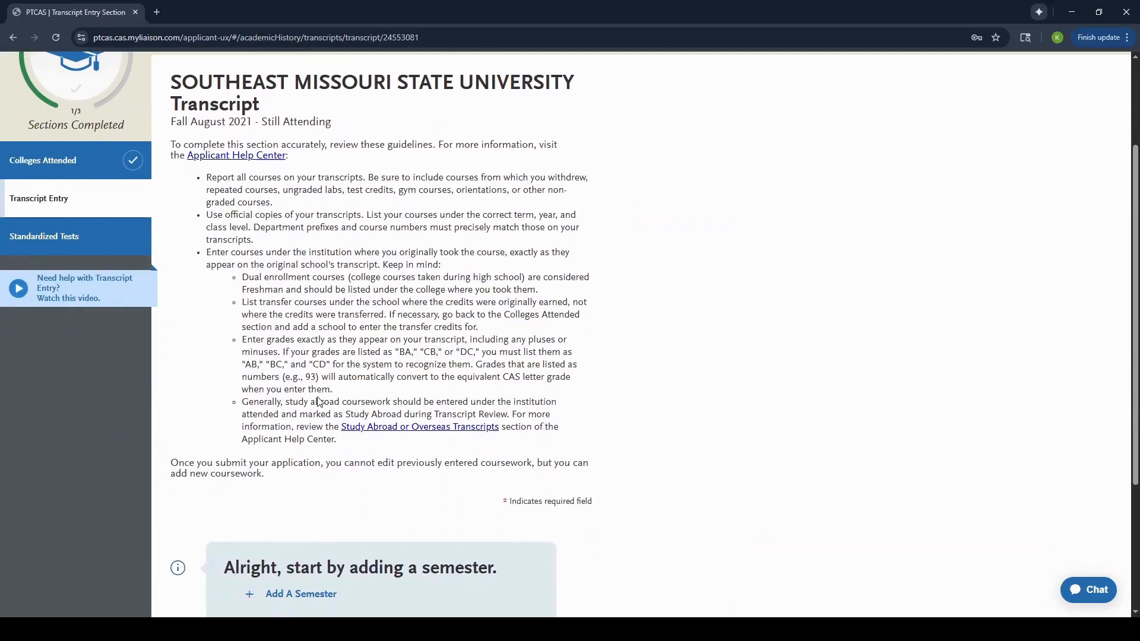
scroll(405, 333, down, 2)
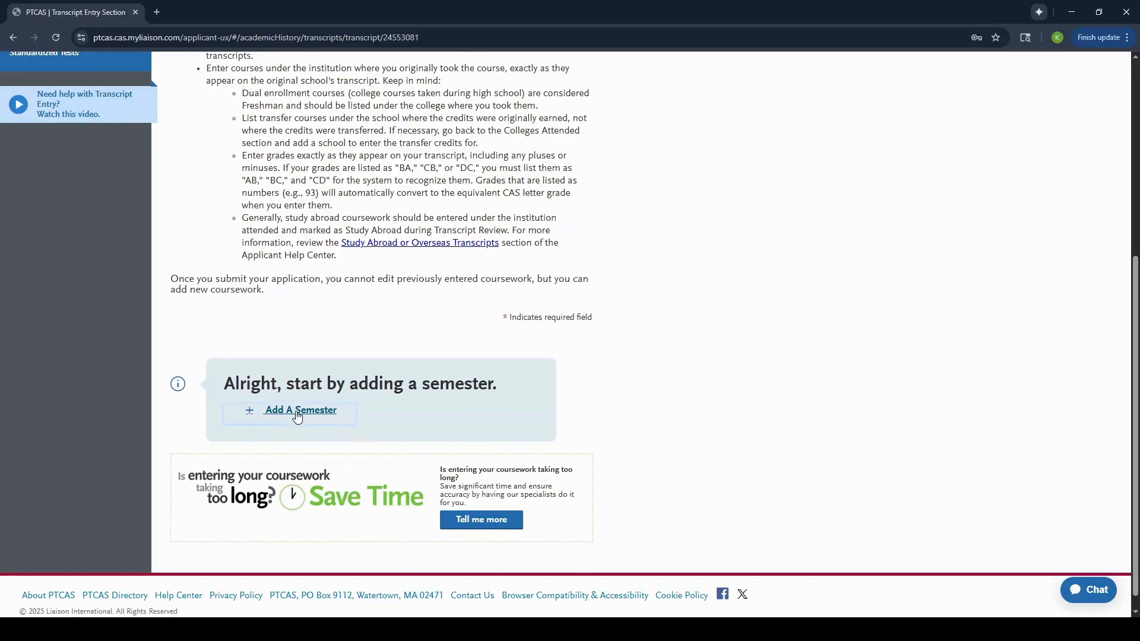
click(297, 411)
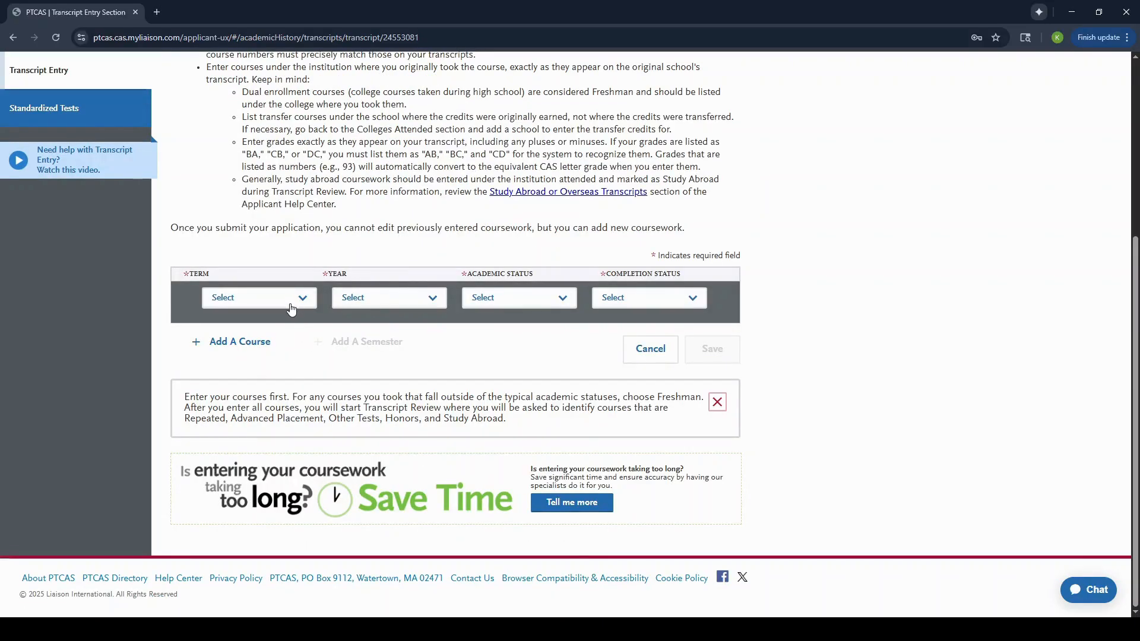
key(Down)
key(Tab)
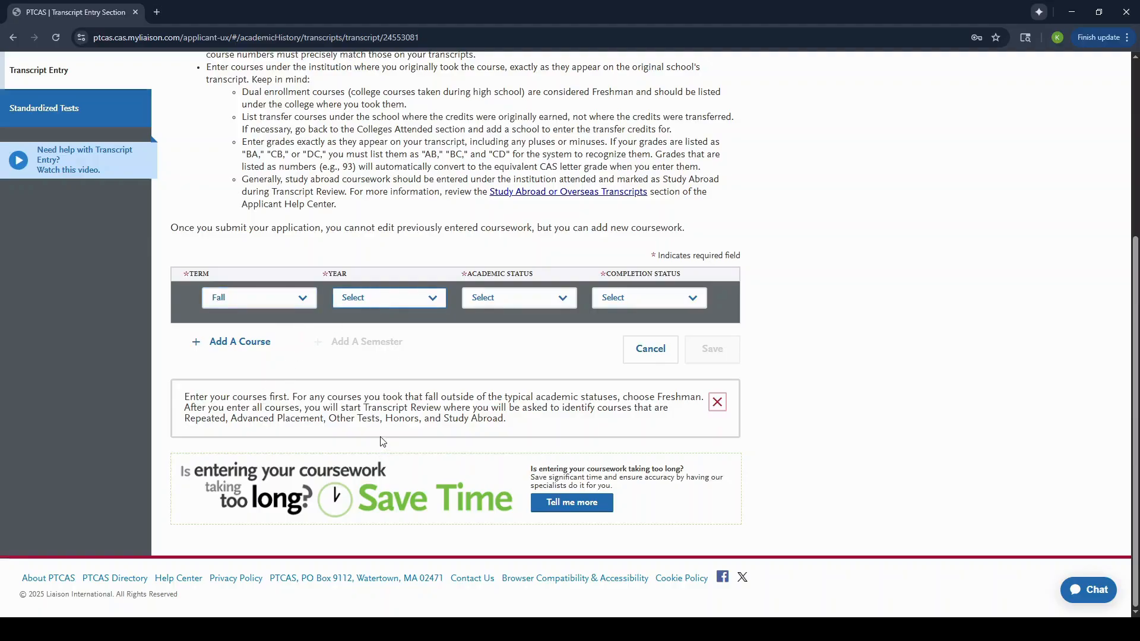
text(2022)
key(Tab)
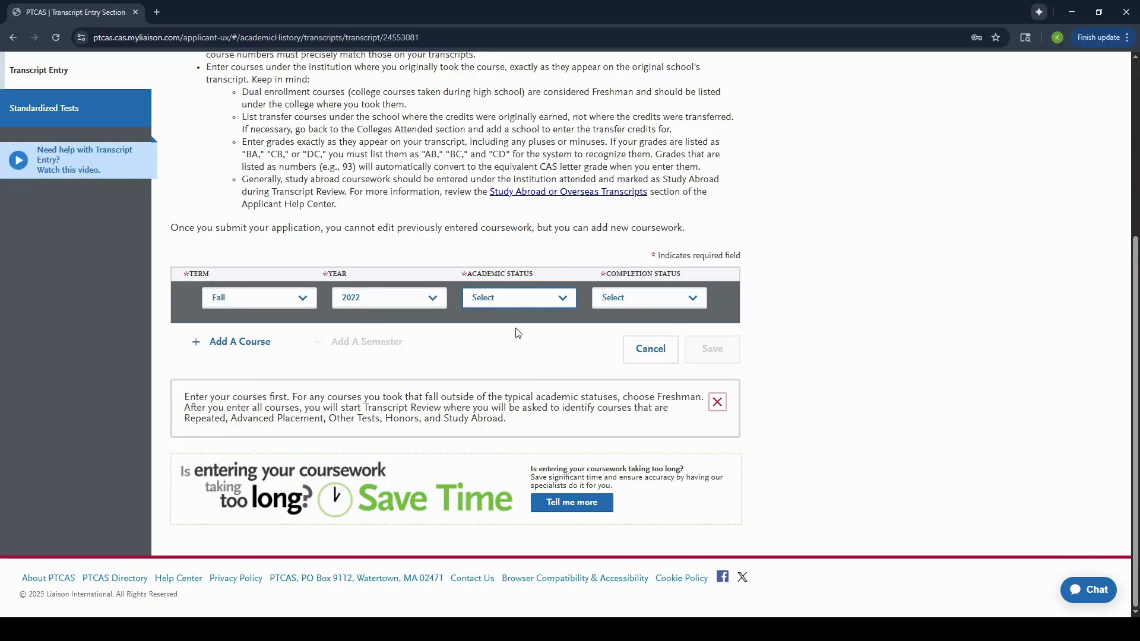
key(Down)
key(Tab)
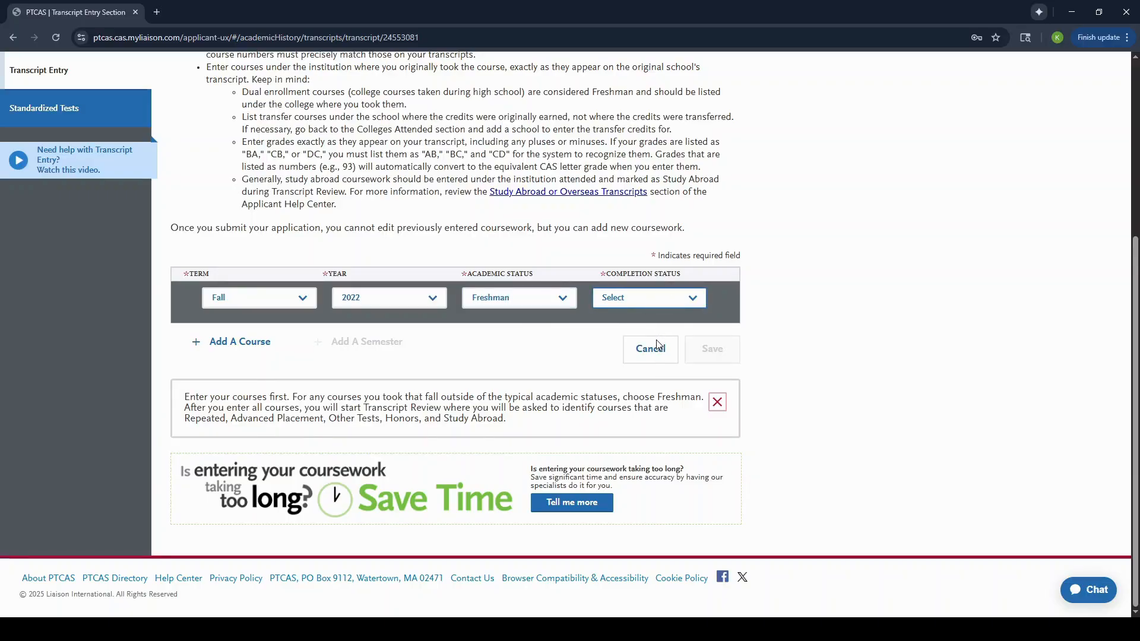
key(Down)
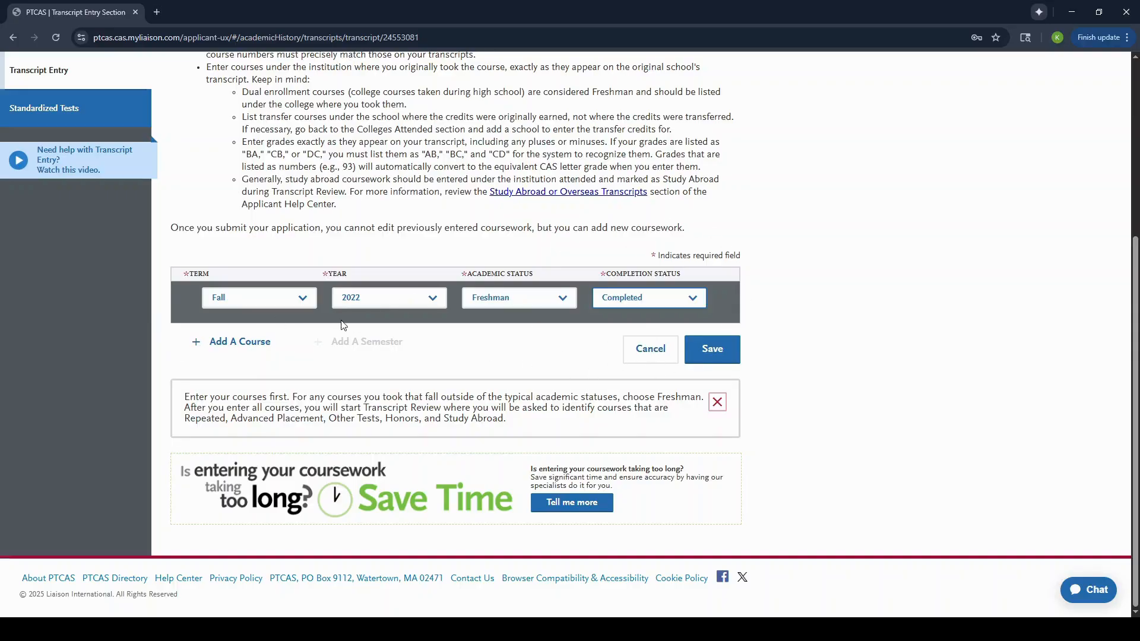
Add a course to the Fall 2022 semester with code BIO 101, title Introduction to Biology and subject Biology
click(259, 354)
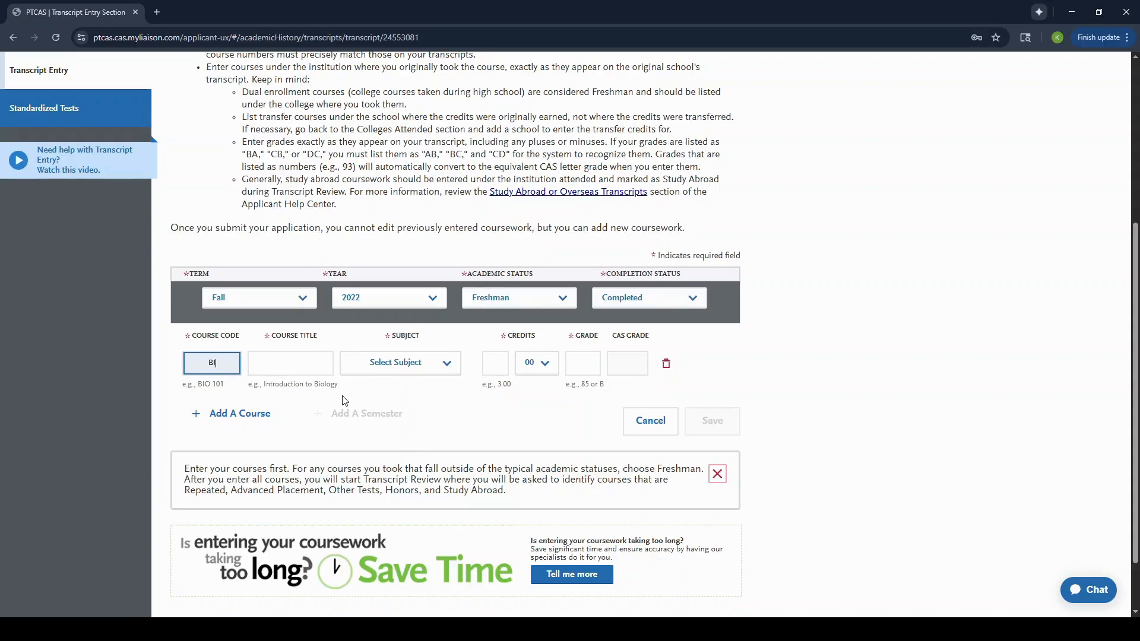
text(BIO 101)
key(Tab)
text(Introduction to Biology)
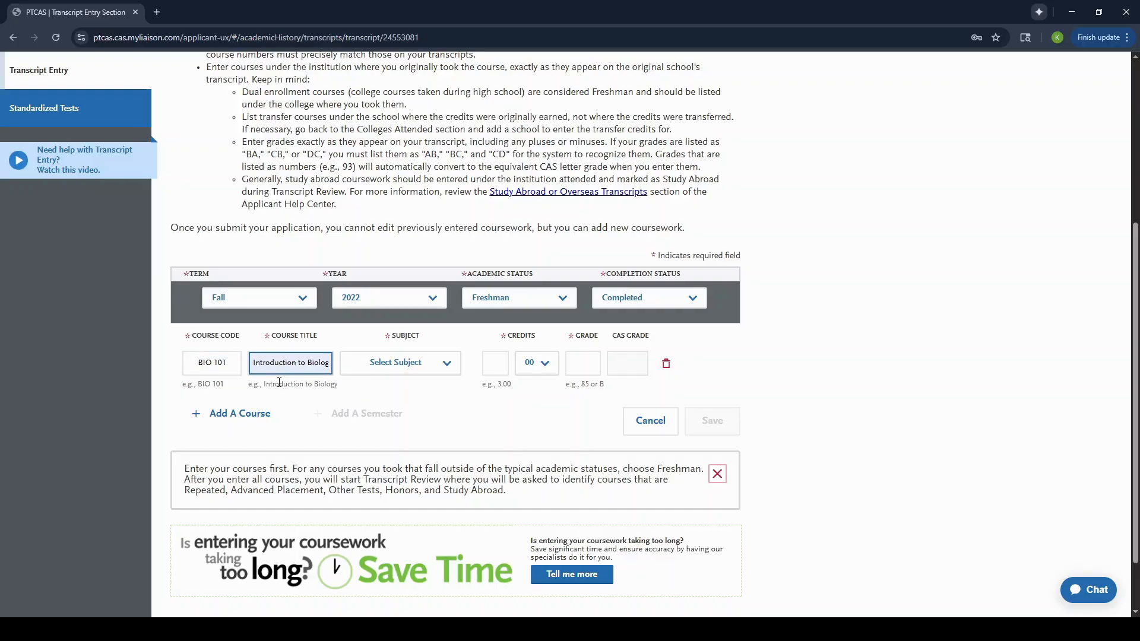
key(Tab)
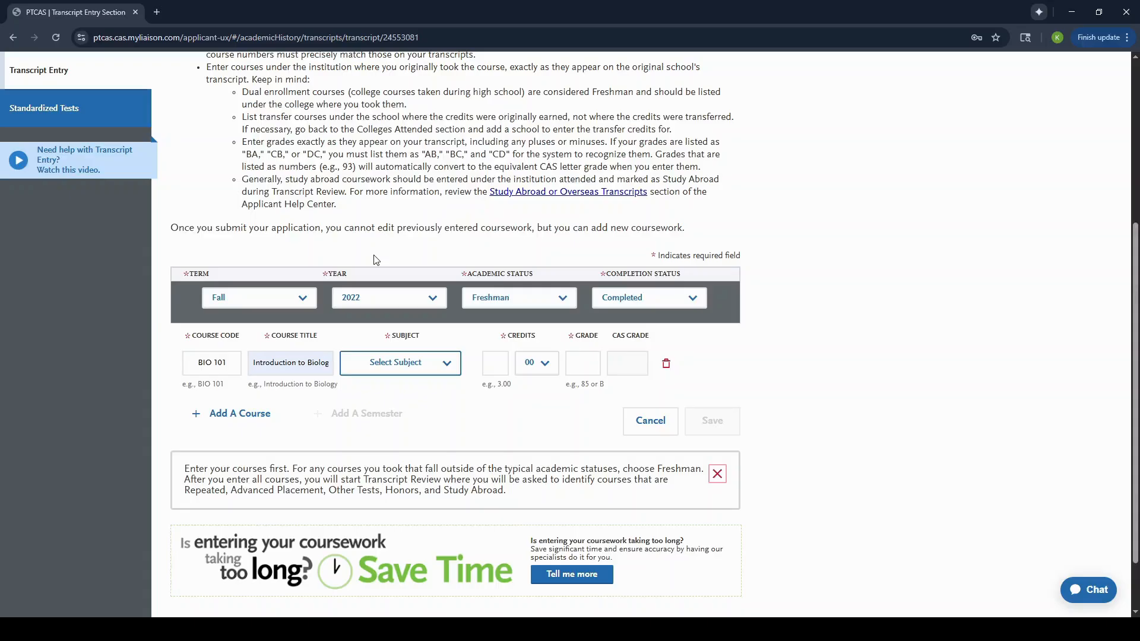
text(bio)
Give the BIO 101 course 3.00 credits and grade A, and save the semester
click(505, 369)
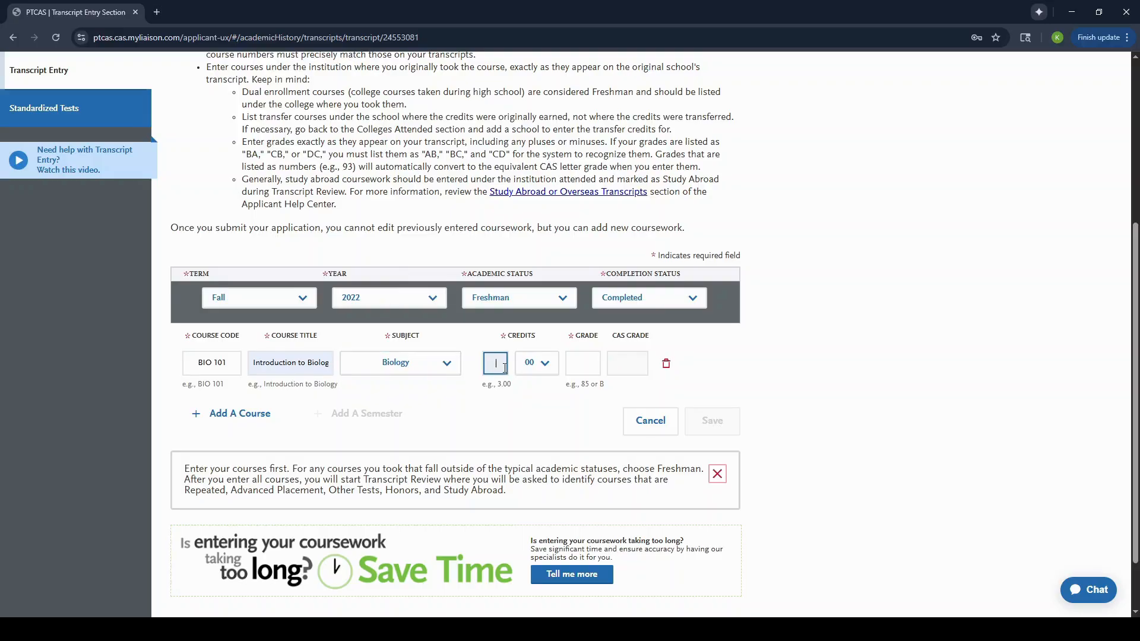
click(588, 368)
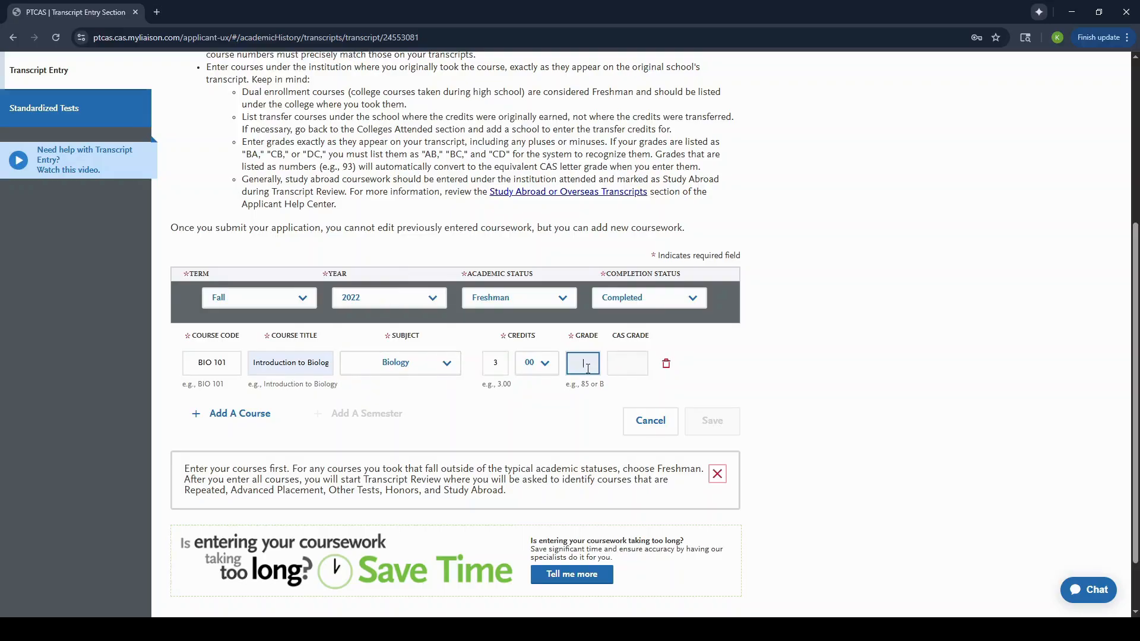
text(A)
key(Tab)
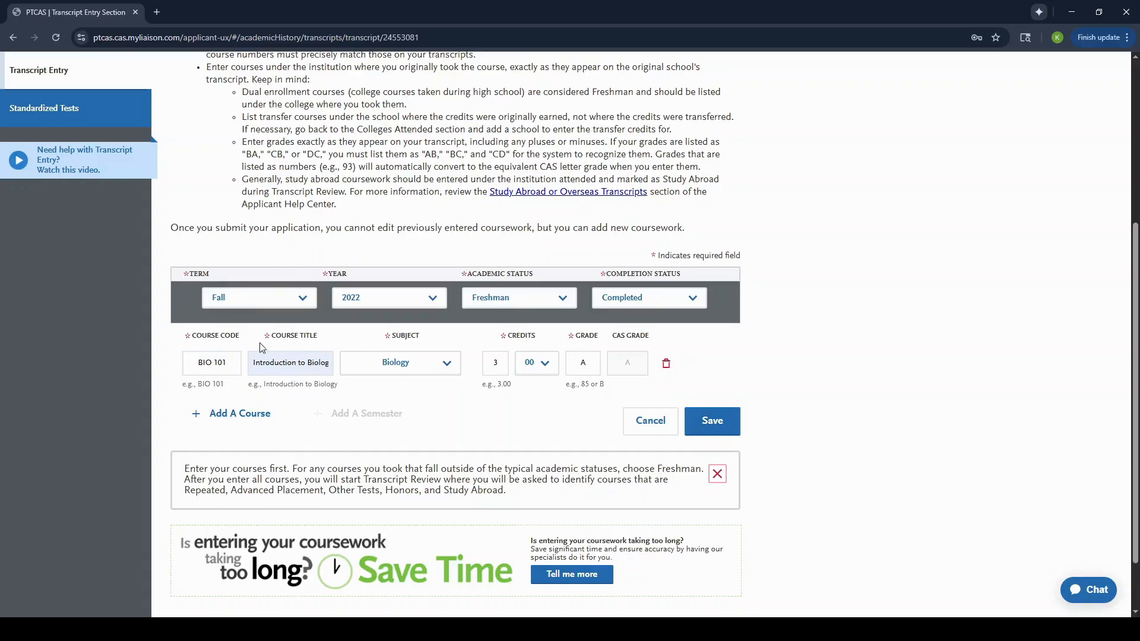
click(709, 419)
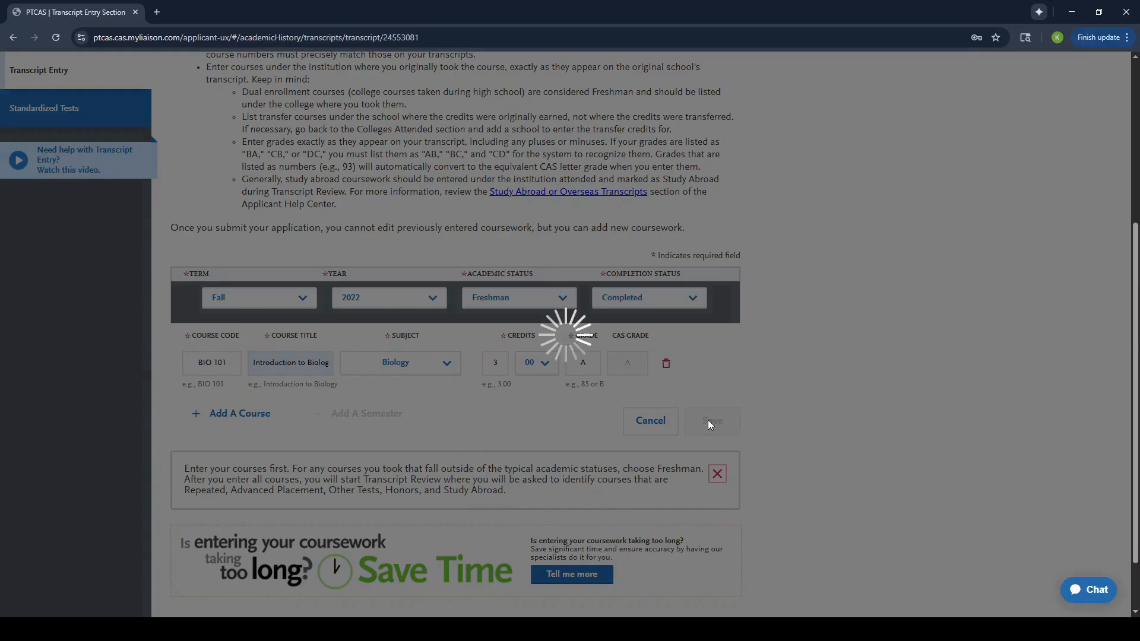
scroll(486, 375, down, 3)
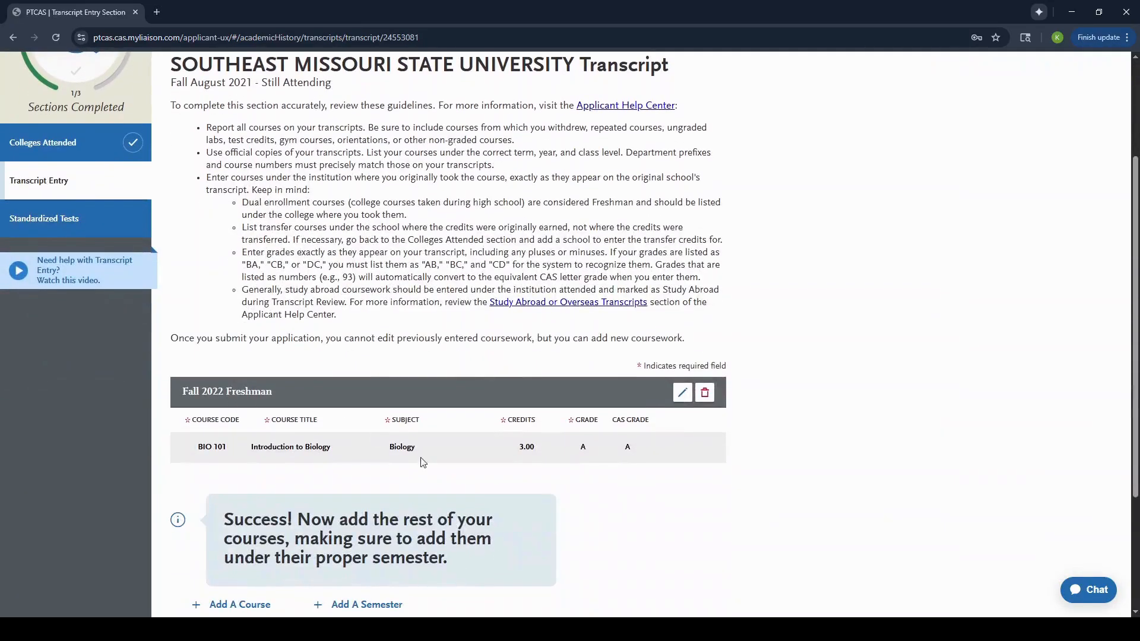
scroll(404, 445, down, 3)
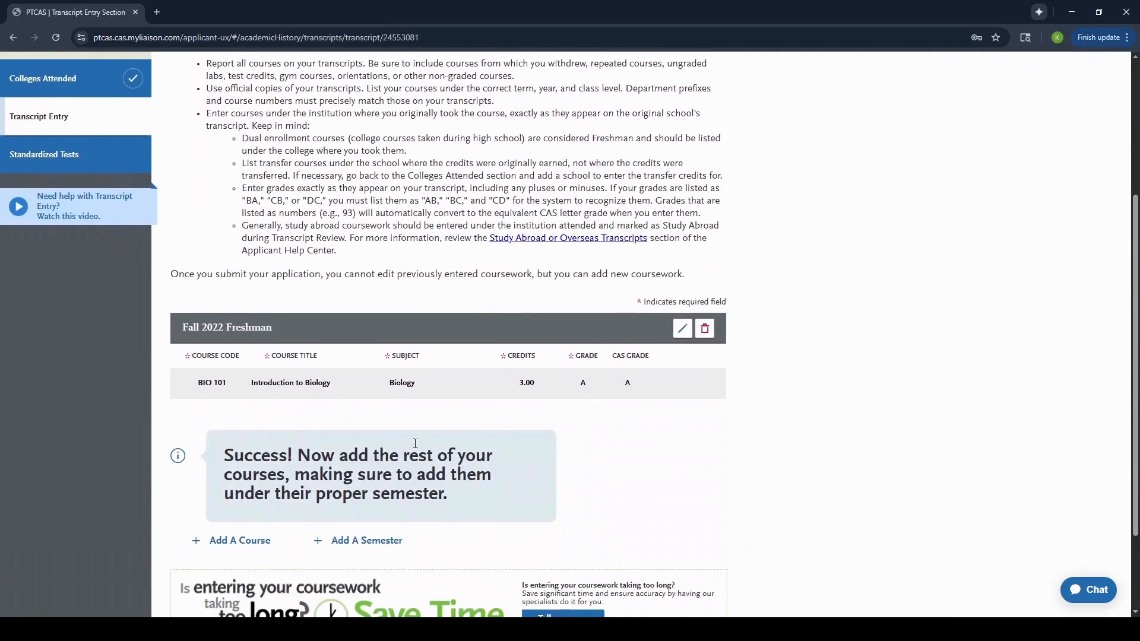
Start reviewing and finalizing the transcripts, and choose Southeast Missouri State University as the primary college
scroll(417, 448, up, 2)
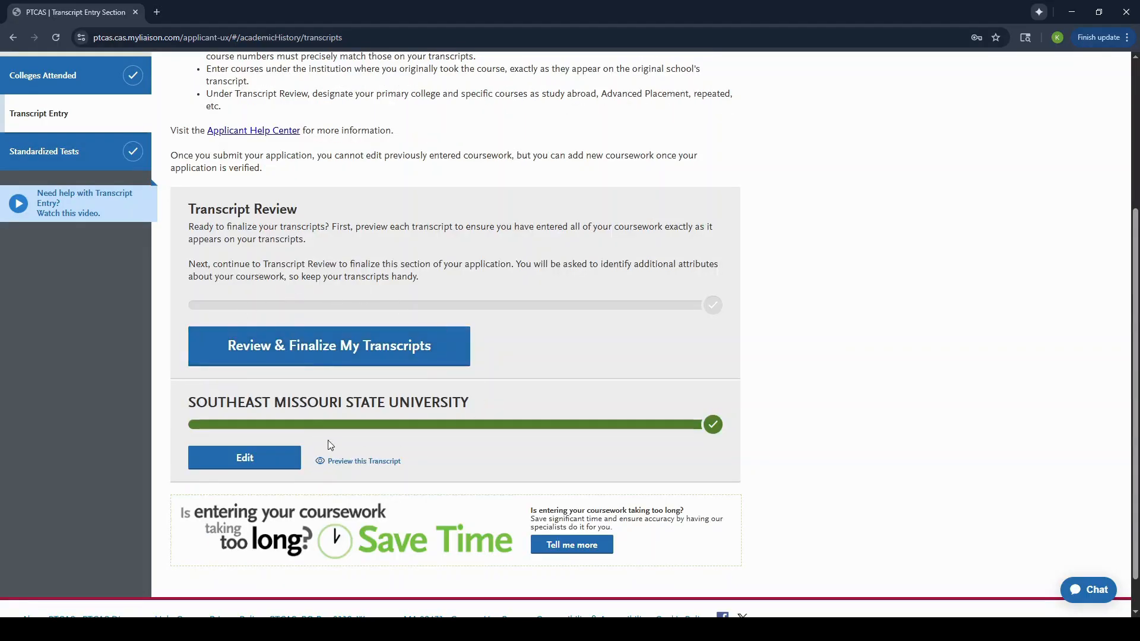
click(299, 348)
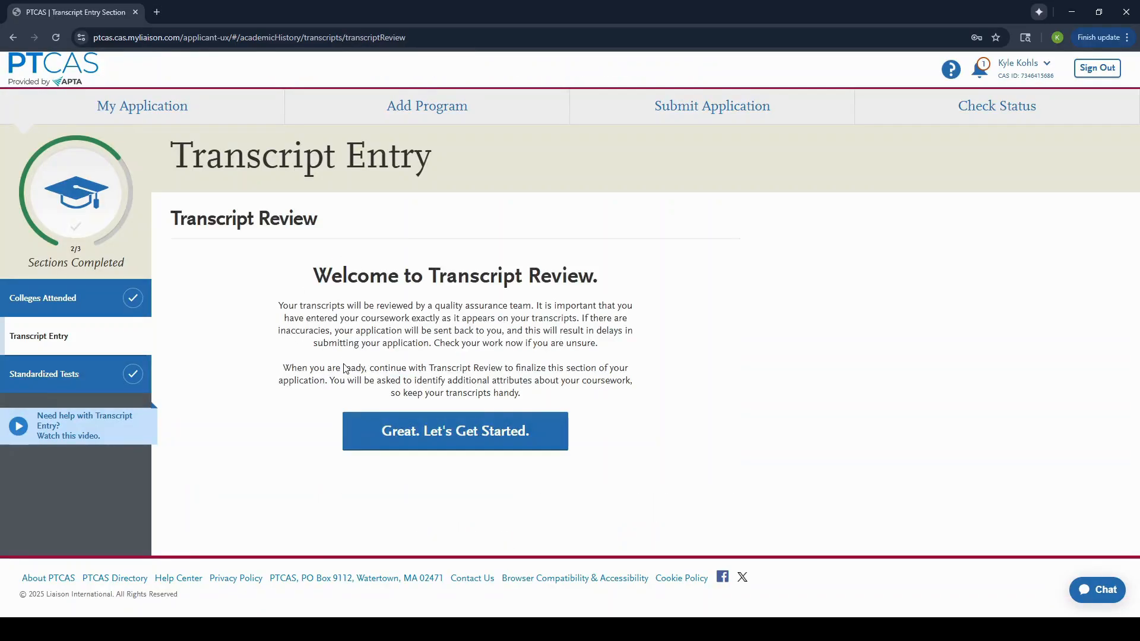
click(434, 428)
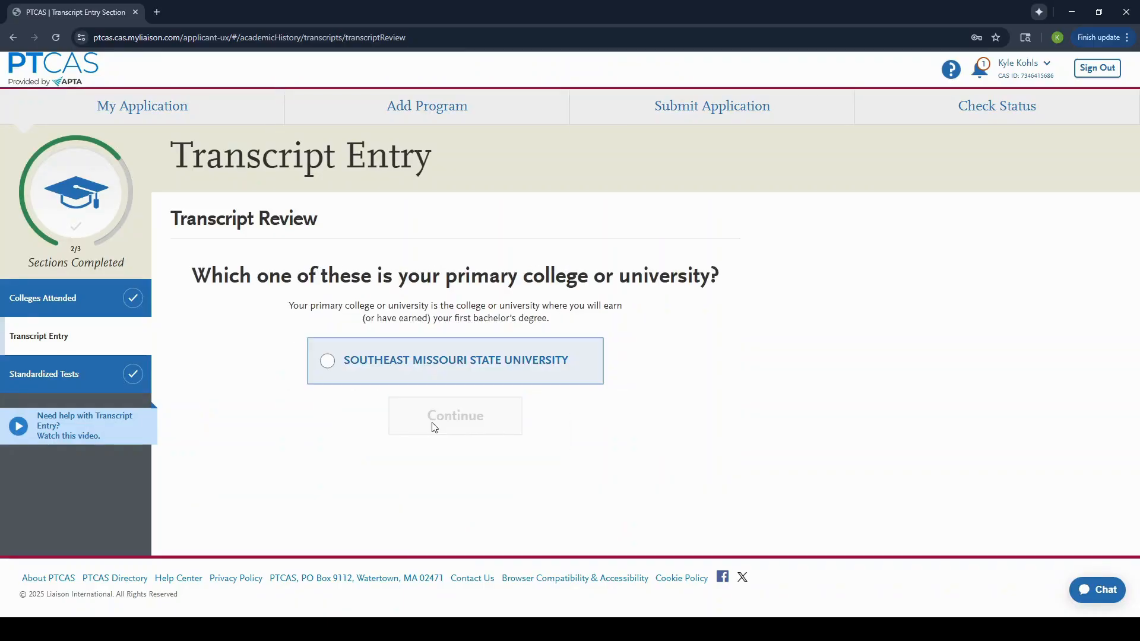
click(327, 360)
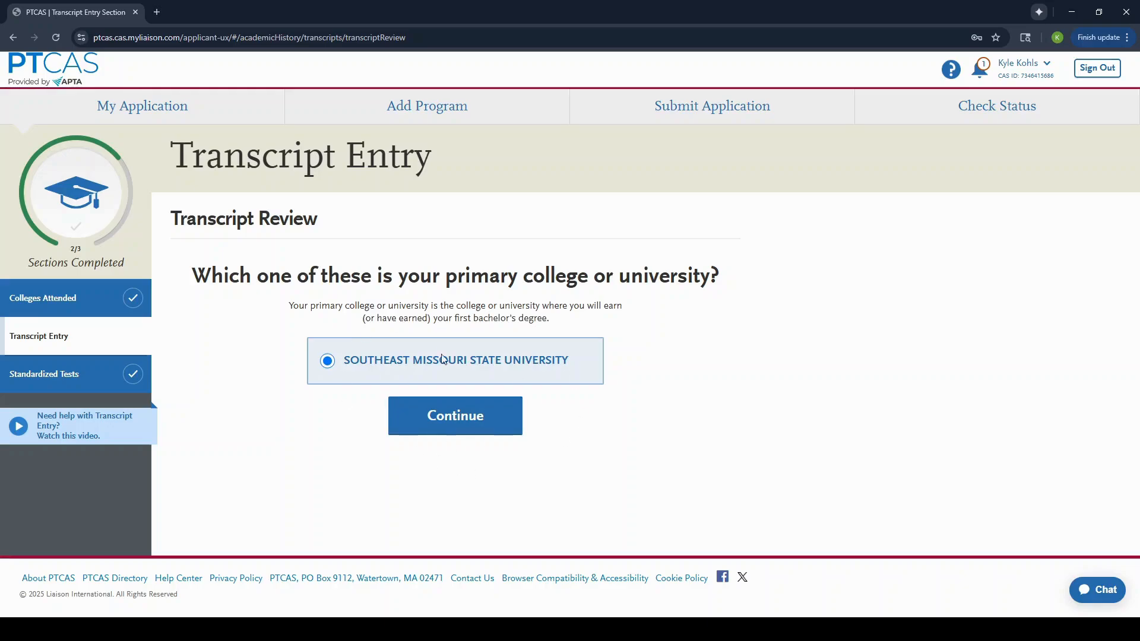
click(453, 429)
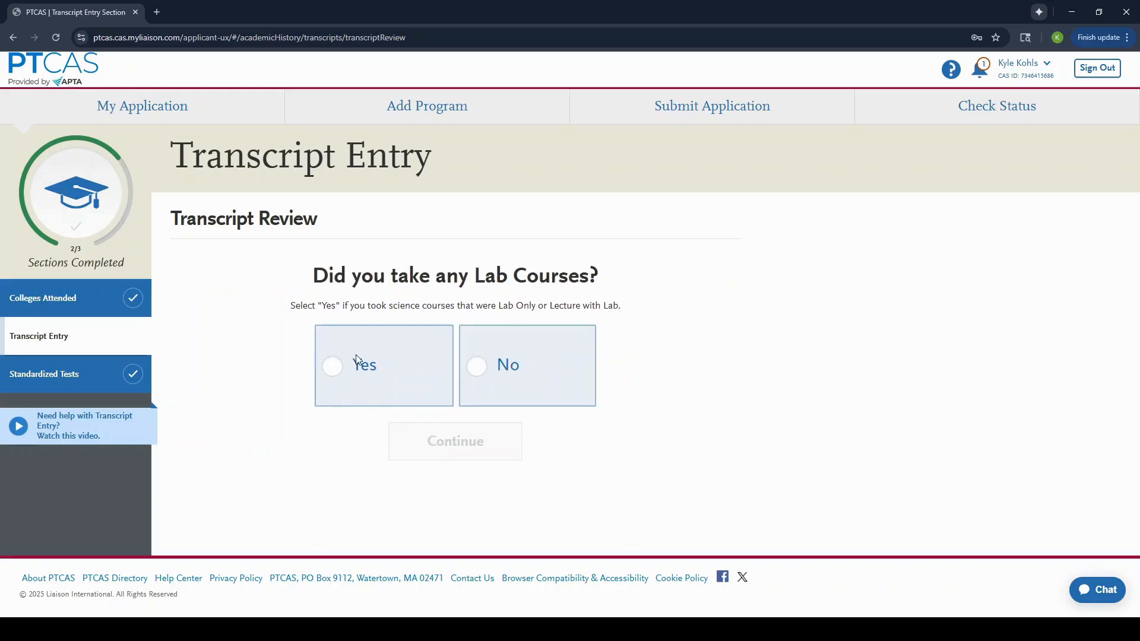
Answer Yes to having taken lab courses and continue the Transcript Review
click(332, 377)
click(332, 377)
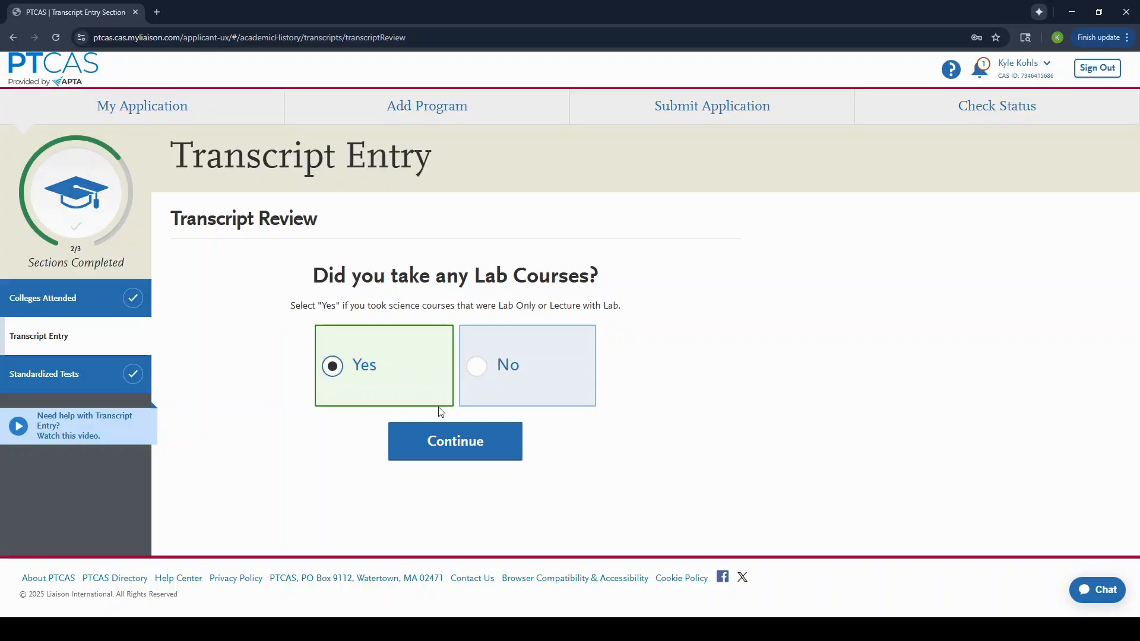
click(458, 446)
Mark BIO 101 as Lecture with Lab, and answer No to having repeated any classes
scroll(457, 442, down, 1)
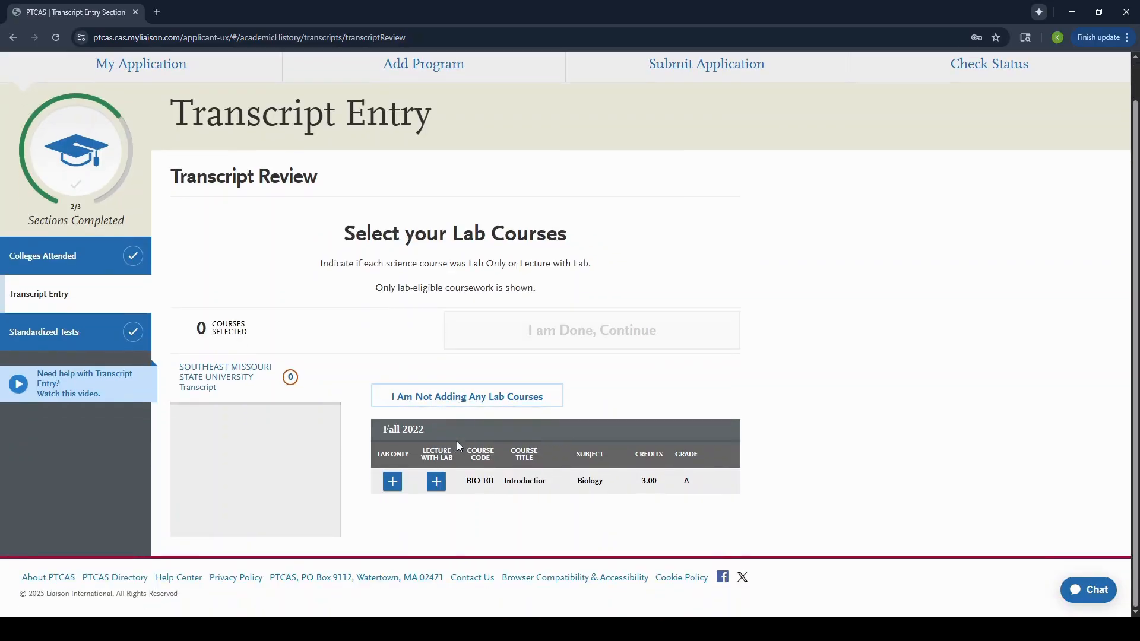
click(437, 482)
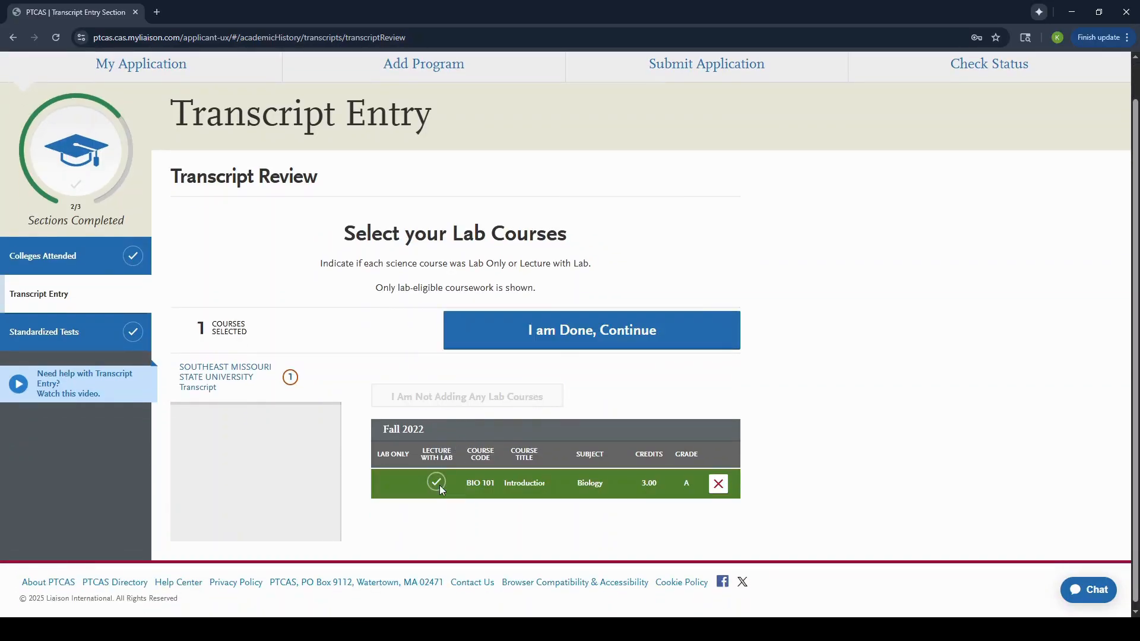
click(567, 343)
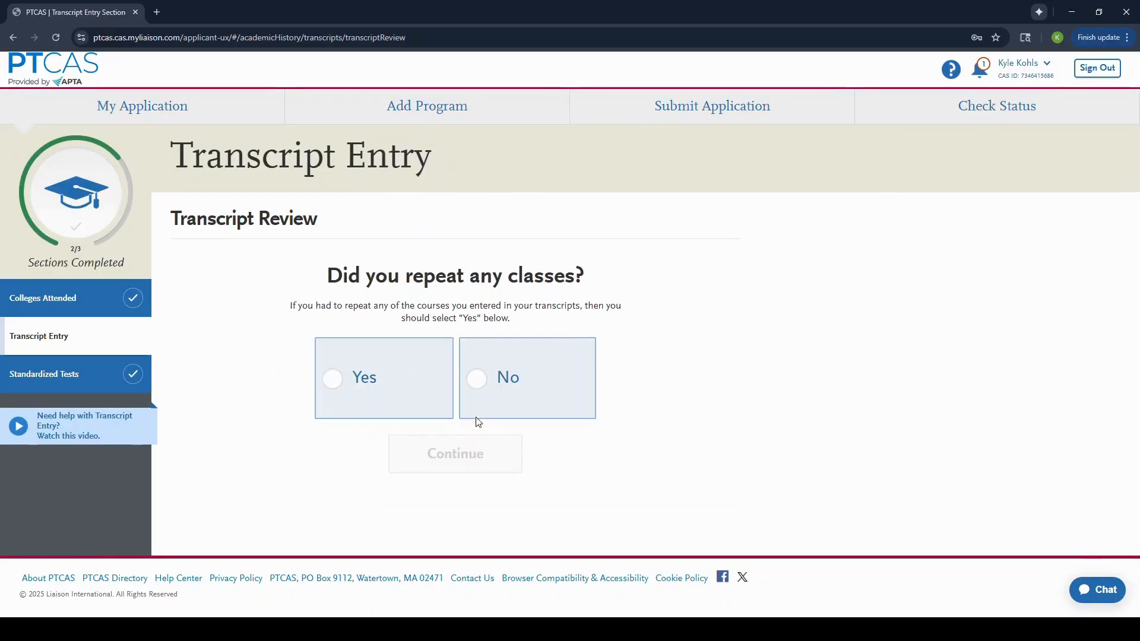
click(478, 395)
click(447, 458)
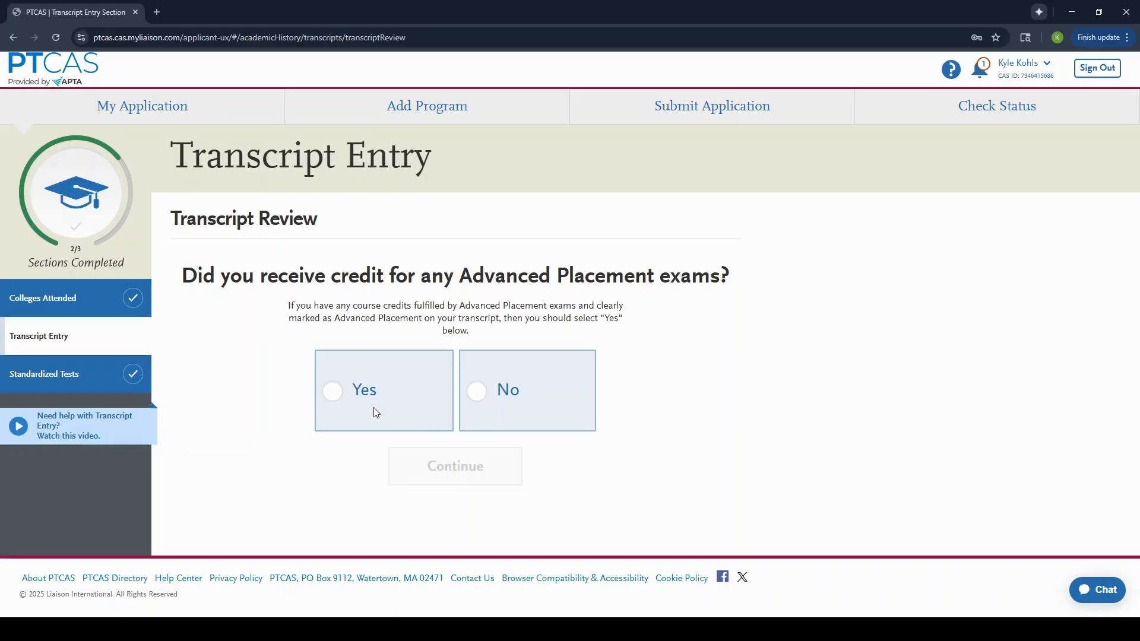
Answer Yes to having Advanced Placement credit, select BIO 101 as the Advanced Placement course, and continue the Transcript Review
click(331, 396)
click(441, 451)
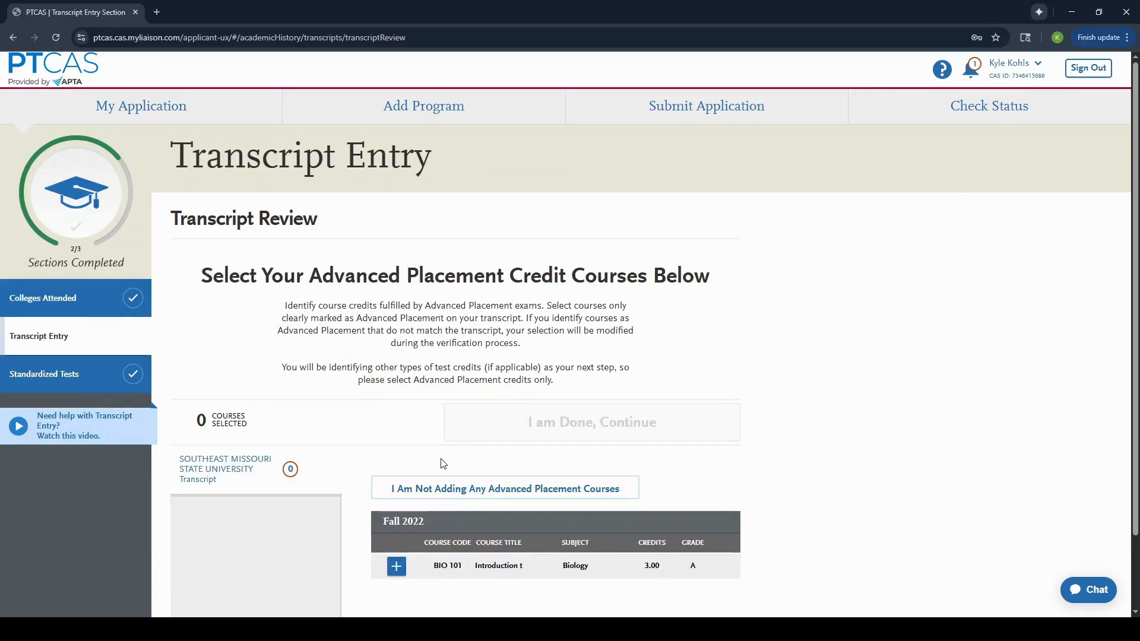
click(397, 568)
click(564, 432)
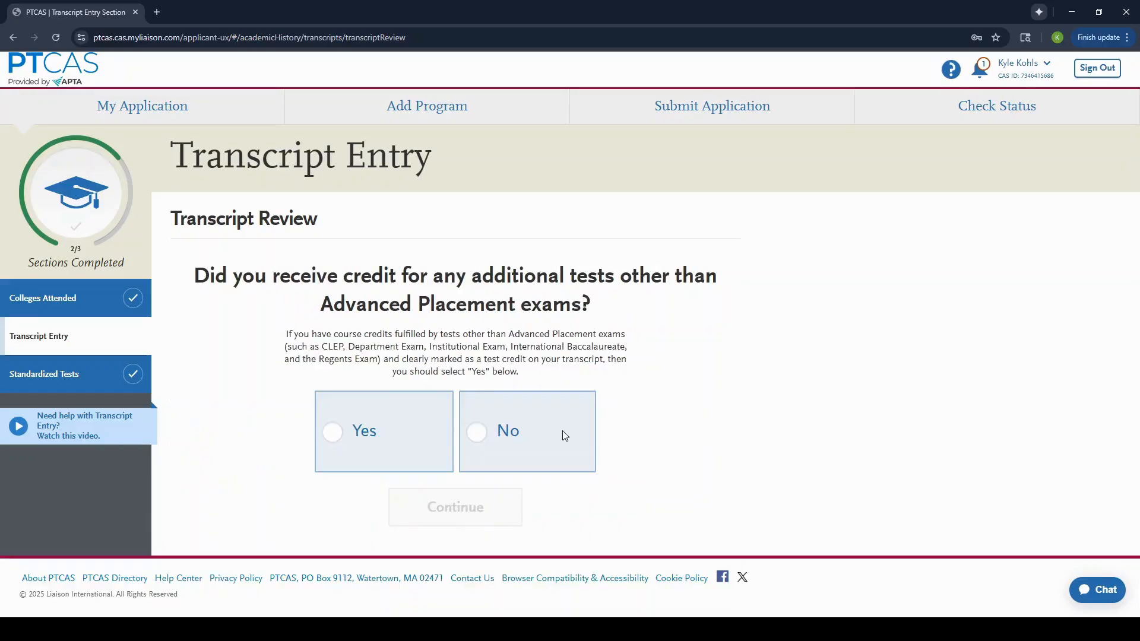
Answer No to other test credits, honors courses and courses taken while studying abroad to finish the Transcript Review
click(478, 434)
click(474, 512)
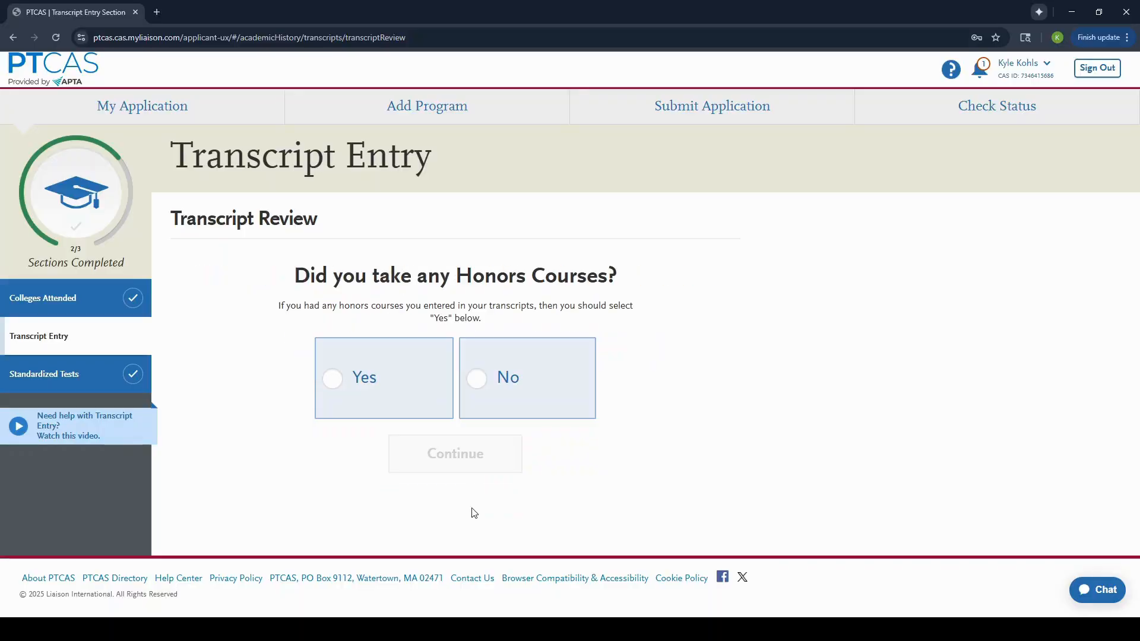
click(475, 392)
click(457, 462)
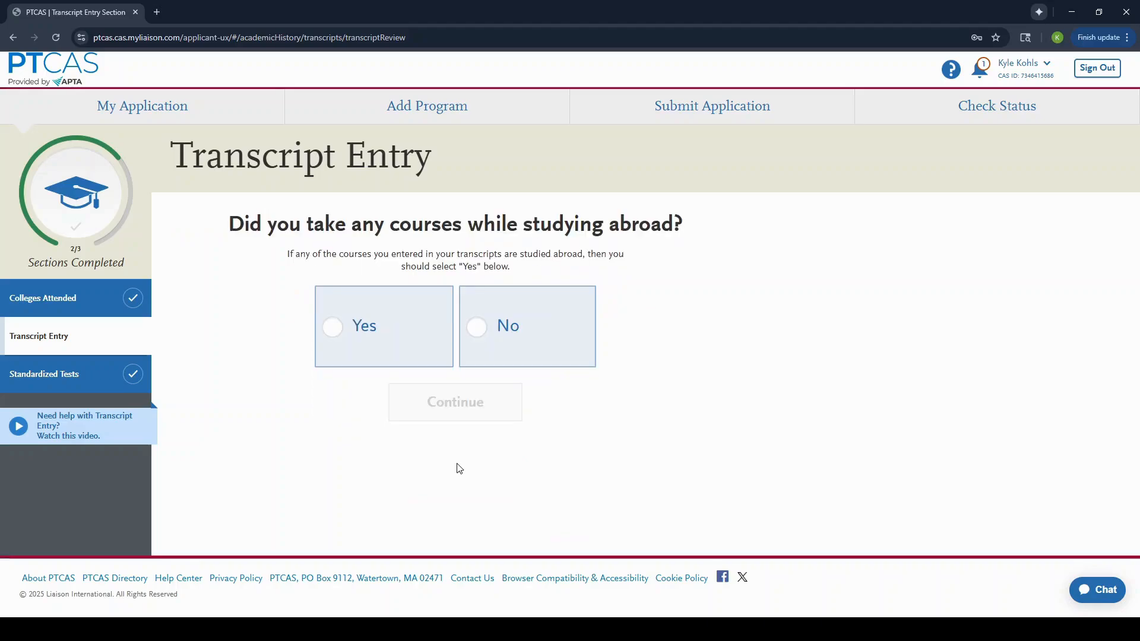
click(479, 326)
click(473, 403)
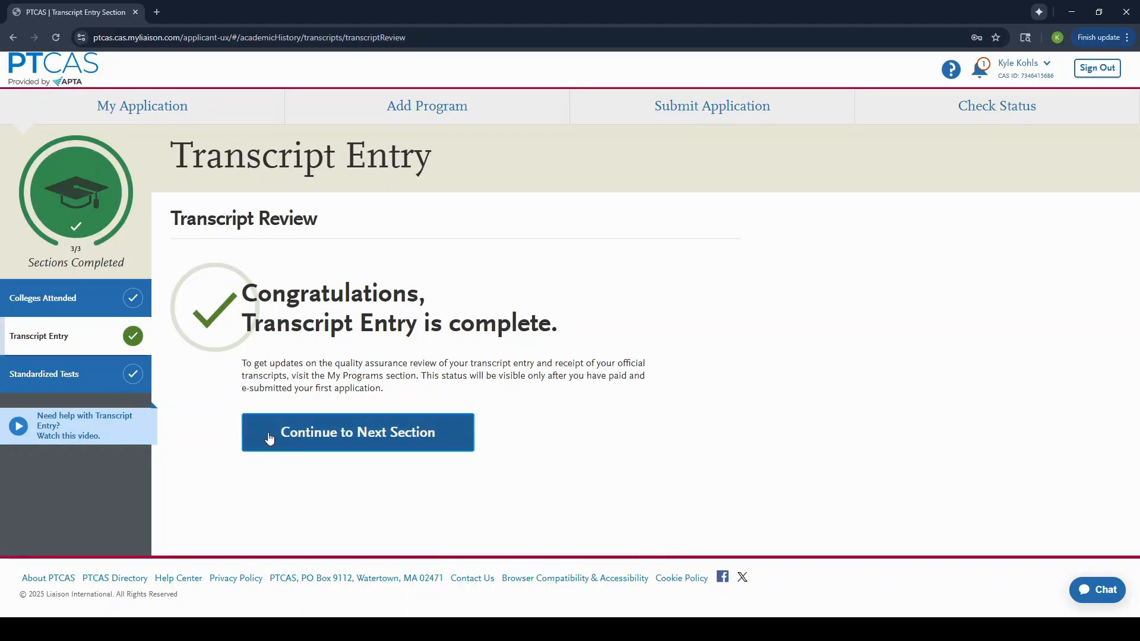
Look through the tests that can be reported under Standardized Tests, and choose not to add any standardized tests
click(443, 430)
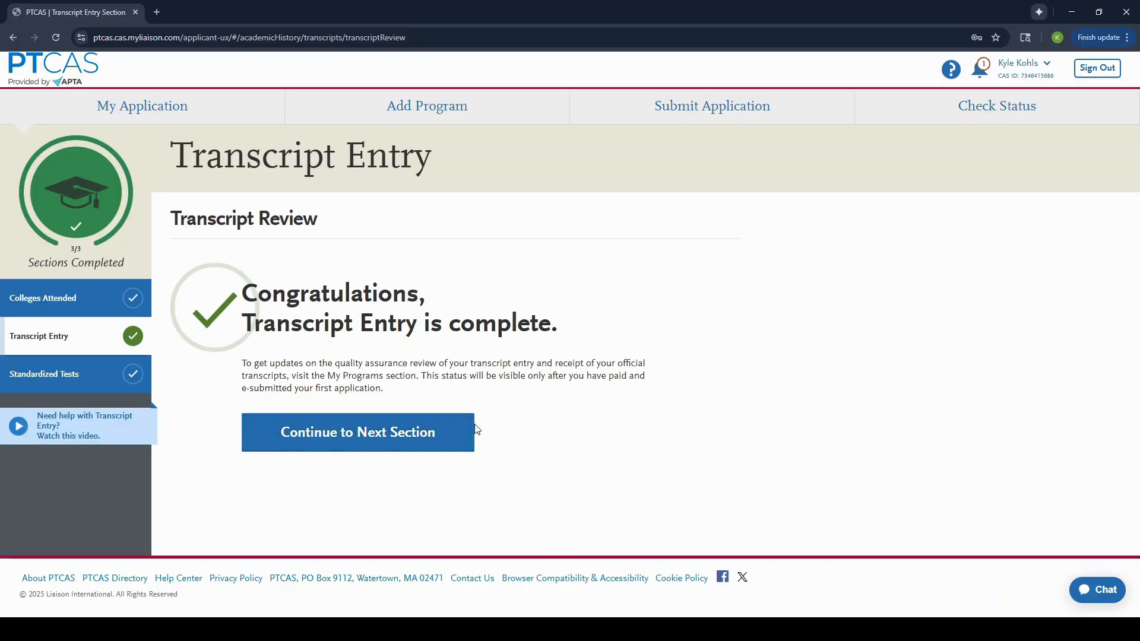
click(69, 383)
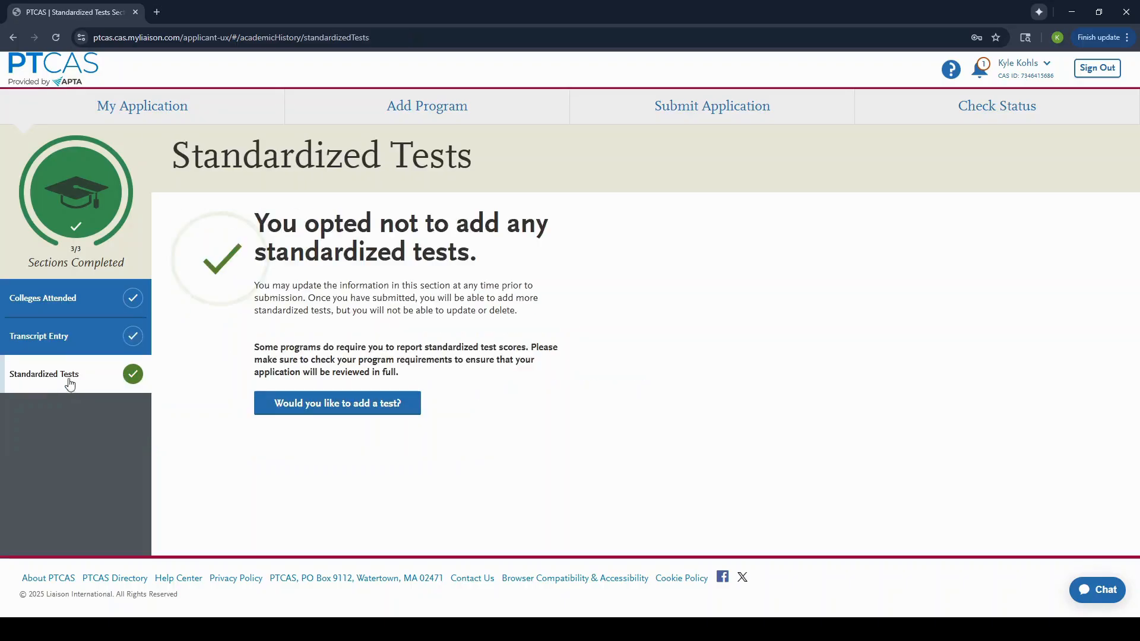
click(358, 404)
scroll(418, 446, down, 1)
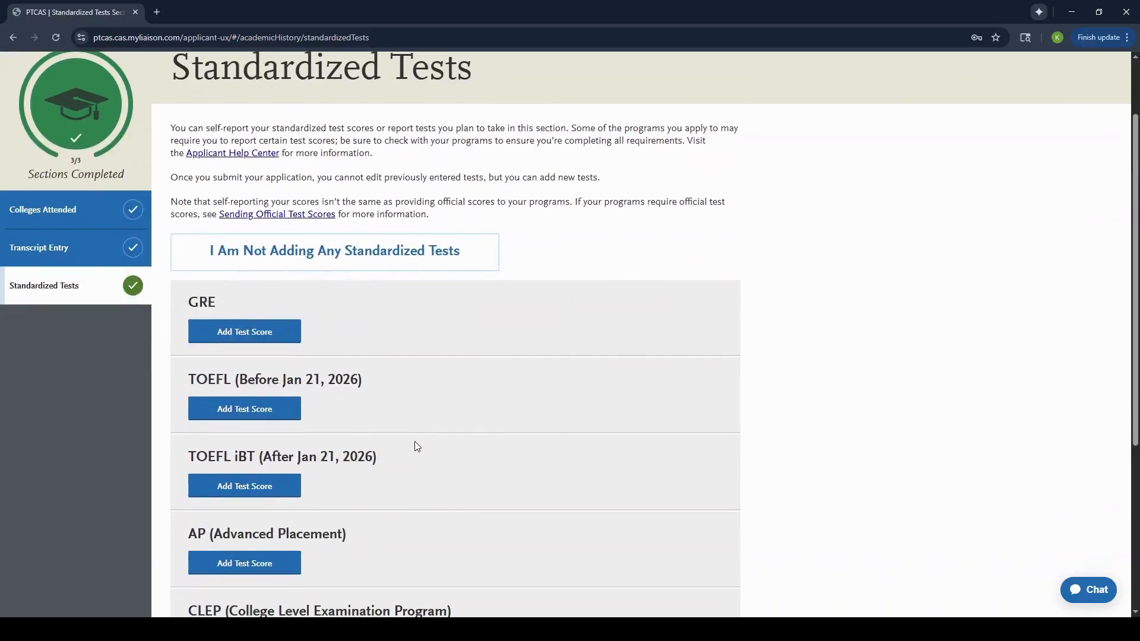
scroll(418, 447, up, 1)
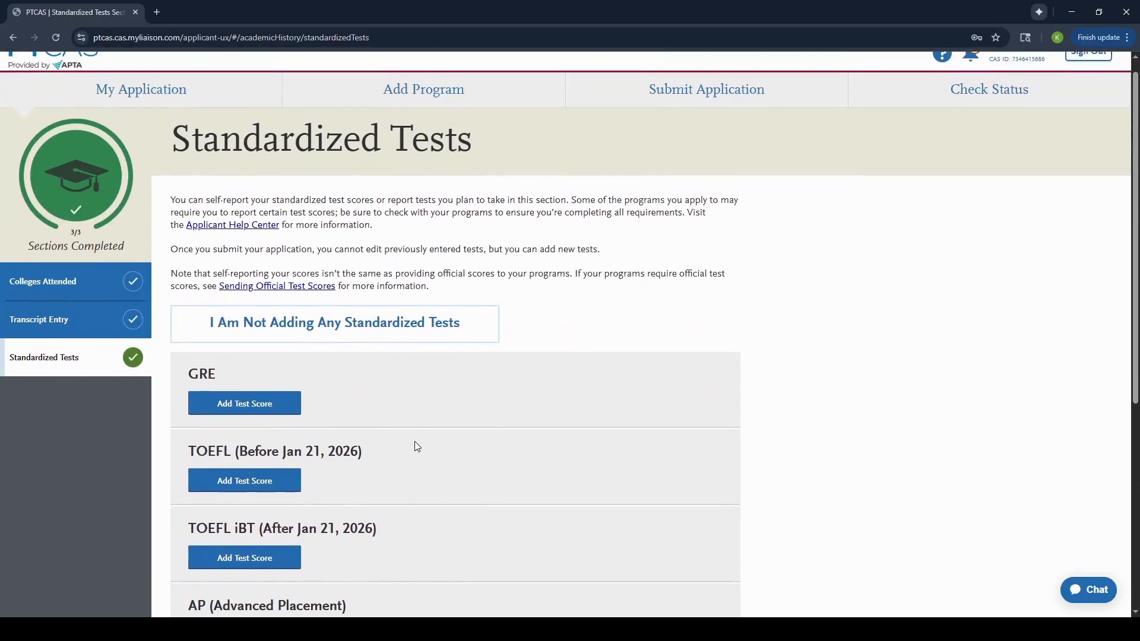
scroll(336, 471, down, 5)
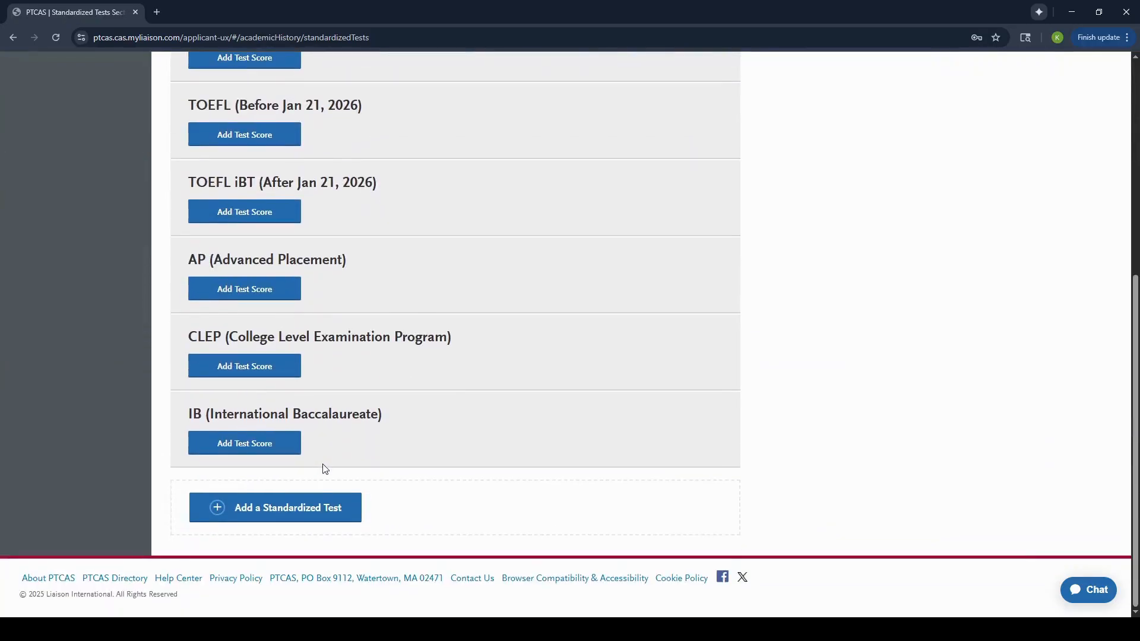
scroll(325, 469, up, 1)
scroll(325, 469, up, 2)
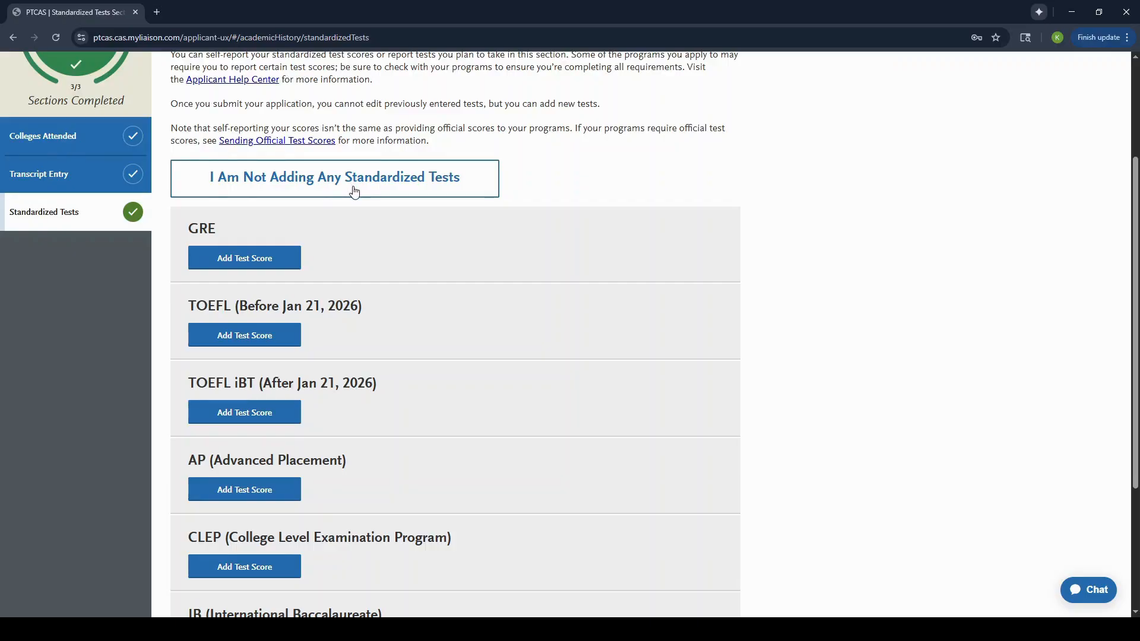
click(354, 191)
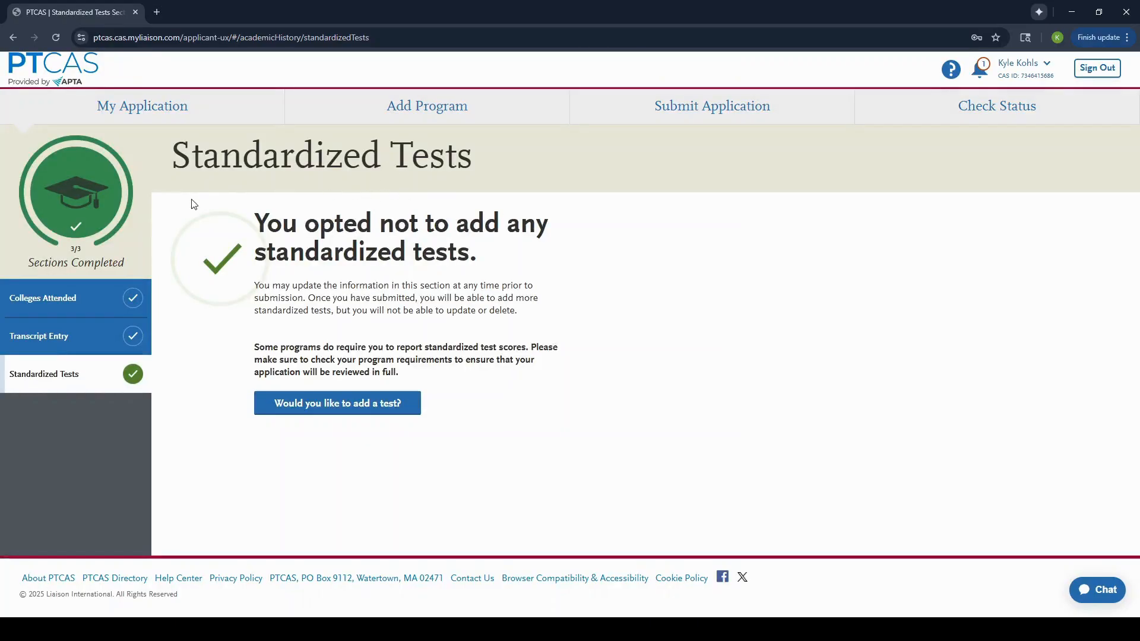
Start a new Observation Hours entry under Supporting Information and examine its facility, date, settings, diagnosis and verification fields
click(185, 107)
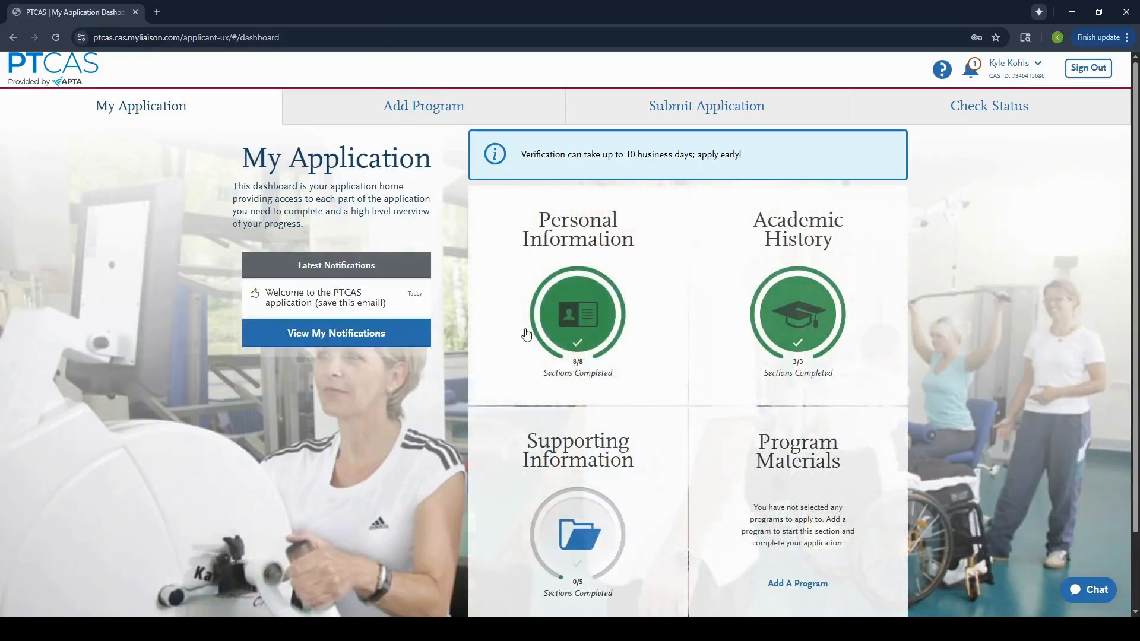
scroll(565, 423, down, 1)
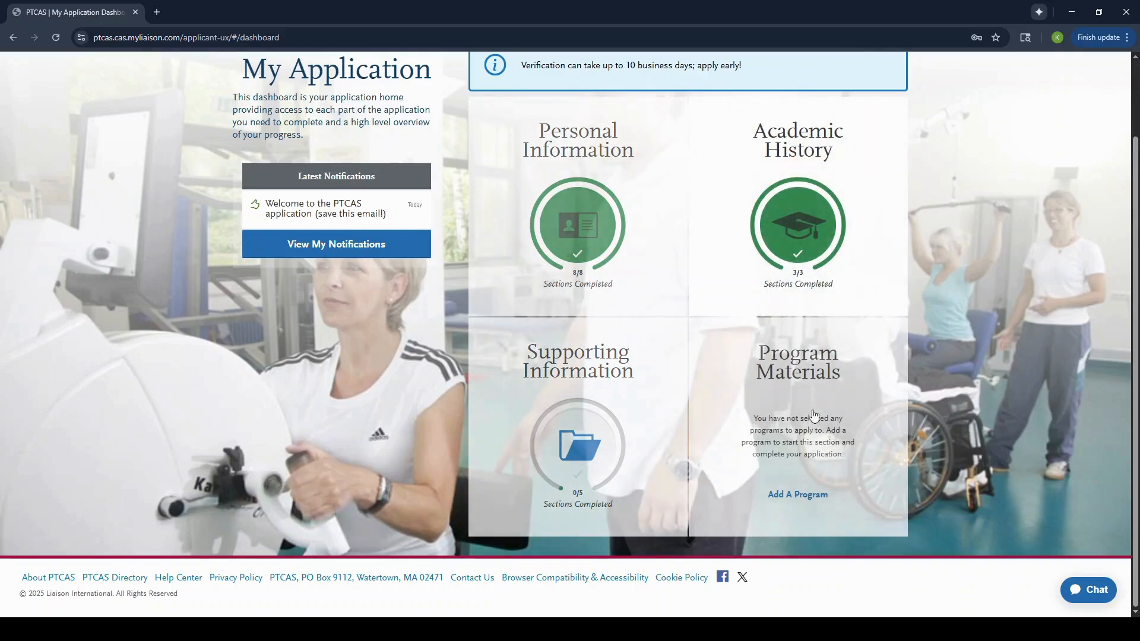
click(573, 462)
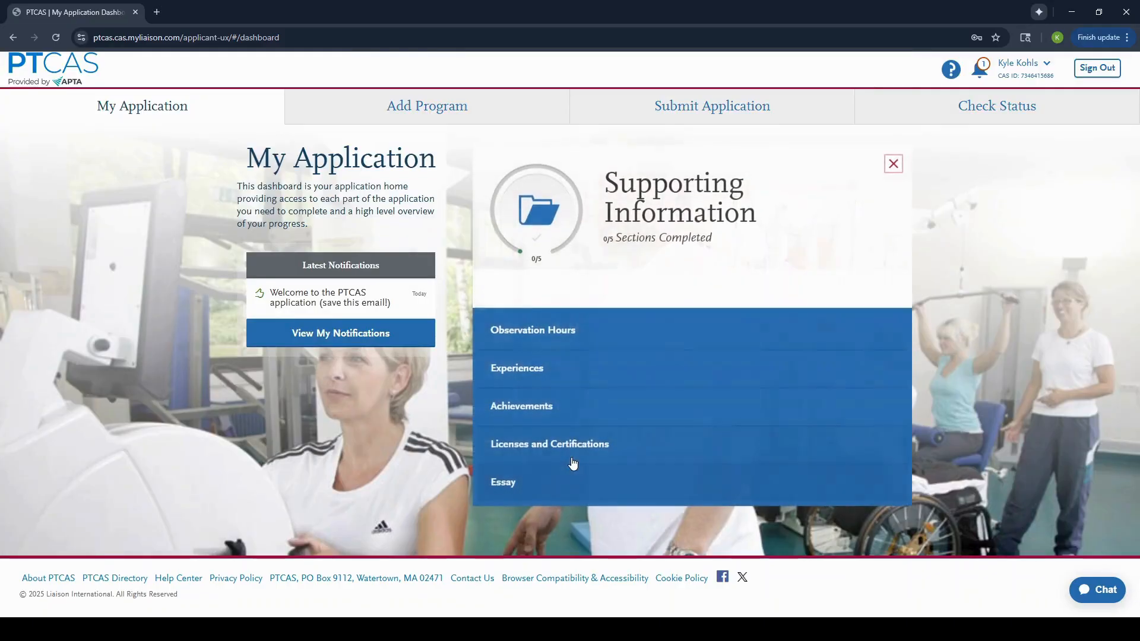
click(563, 343)
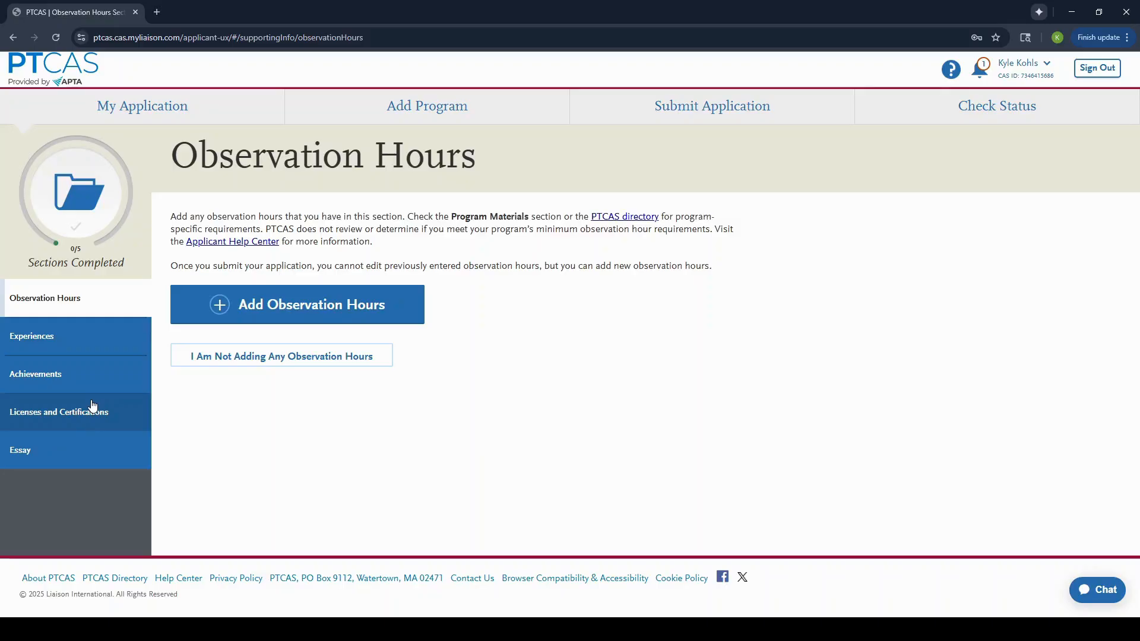
click(358, 313)
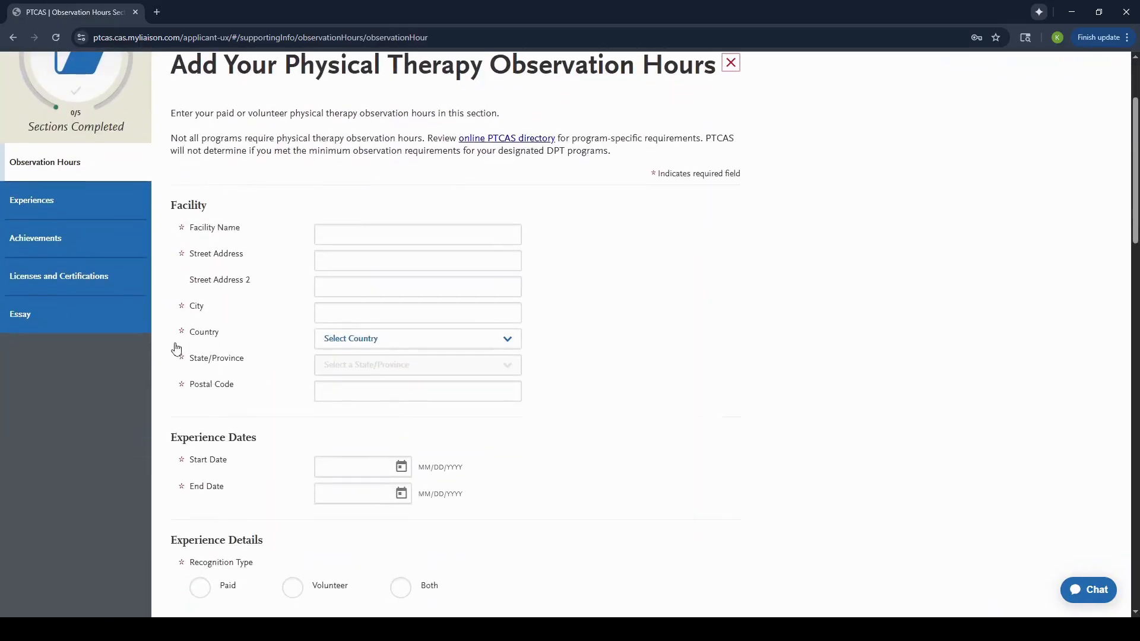
scroll(337, 438, down, 15)
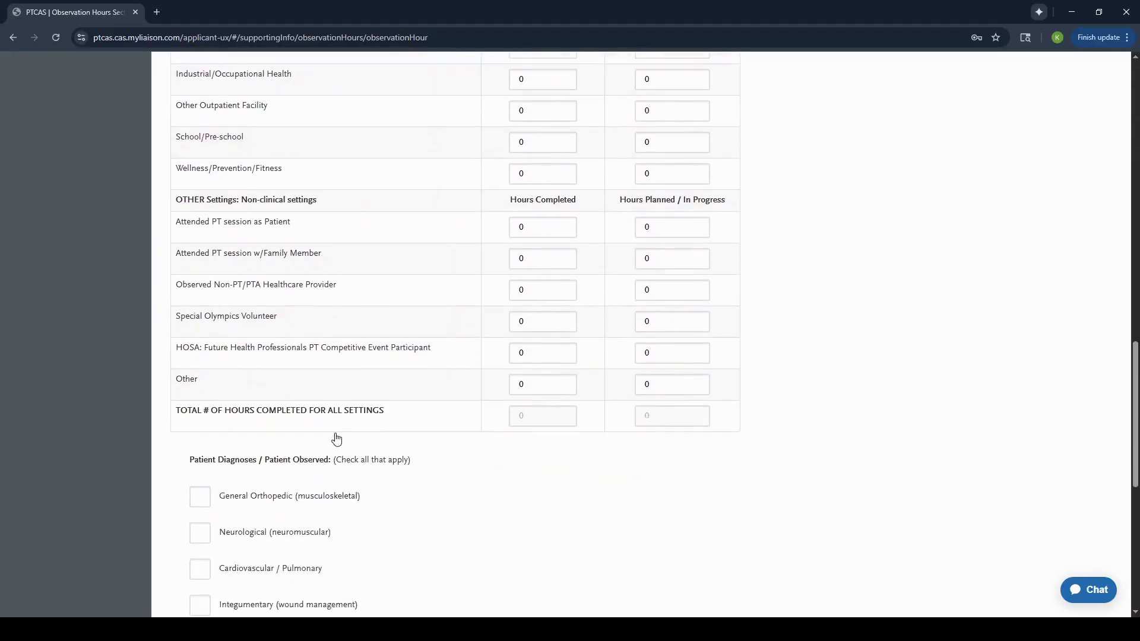
scroll(610, 160, down, 6)
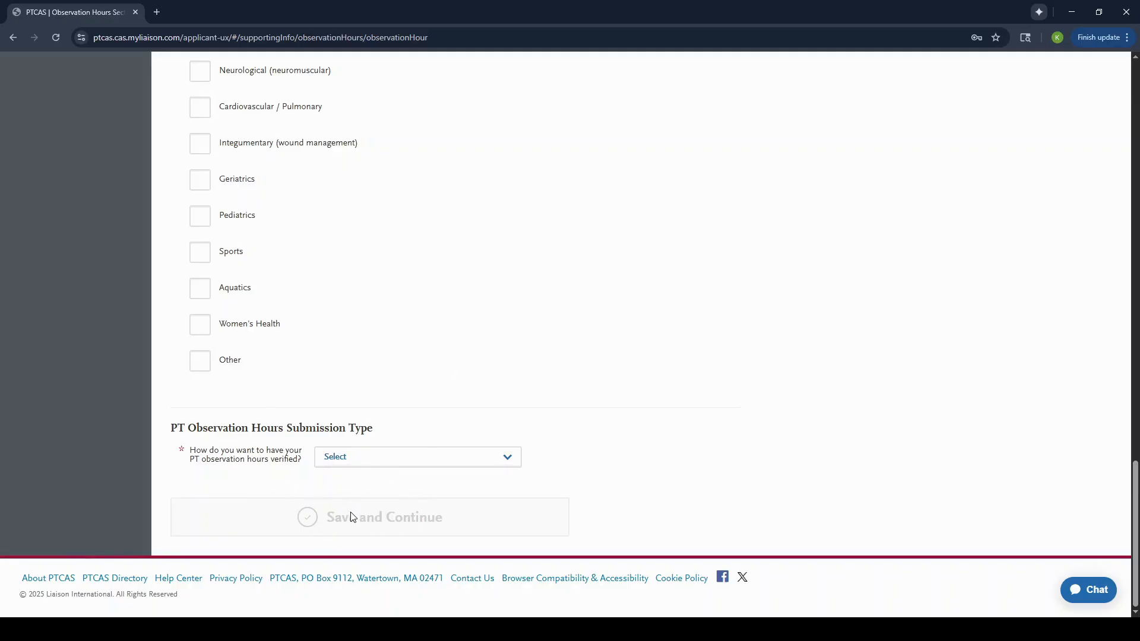
scroll(353, 518, up, 15)
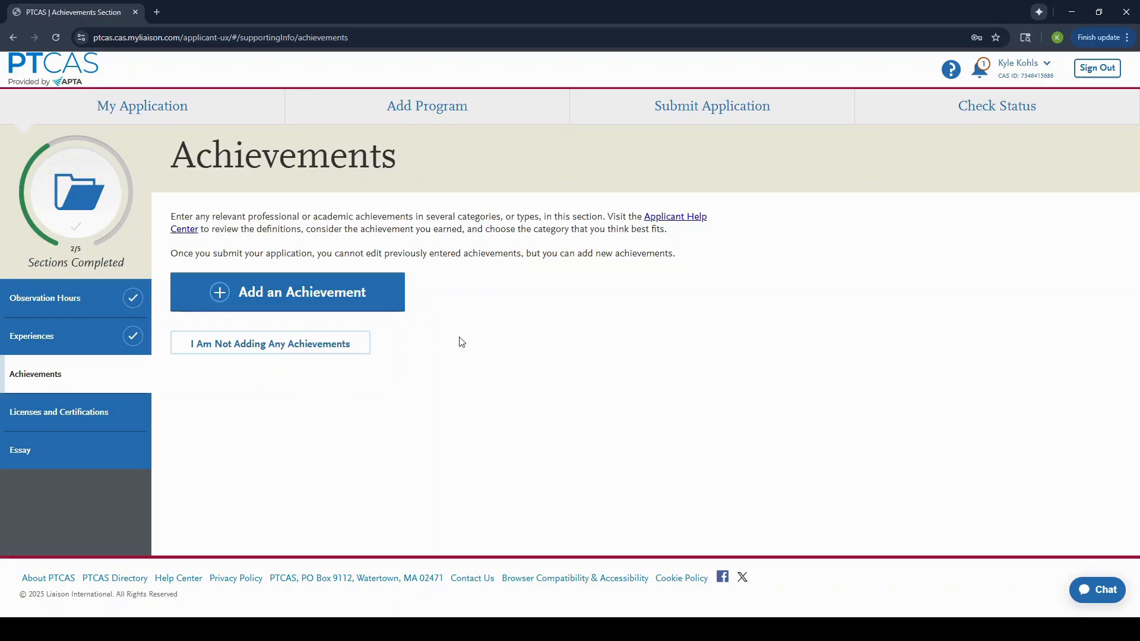
Choose not to add any achievements, and open the essay response for entry
click(349, 341)
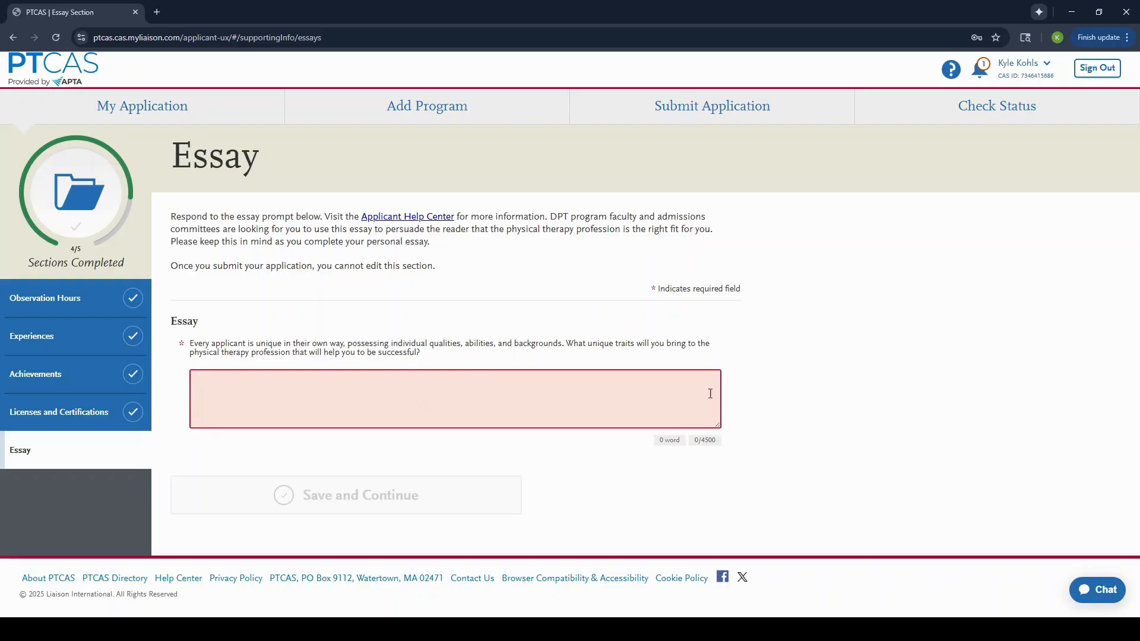
click(710, 394)
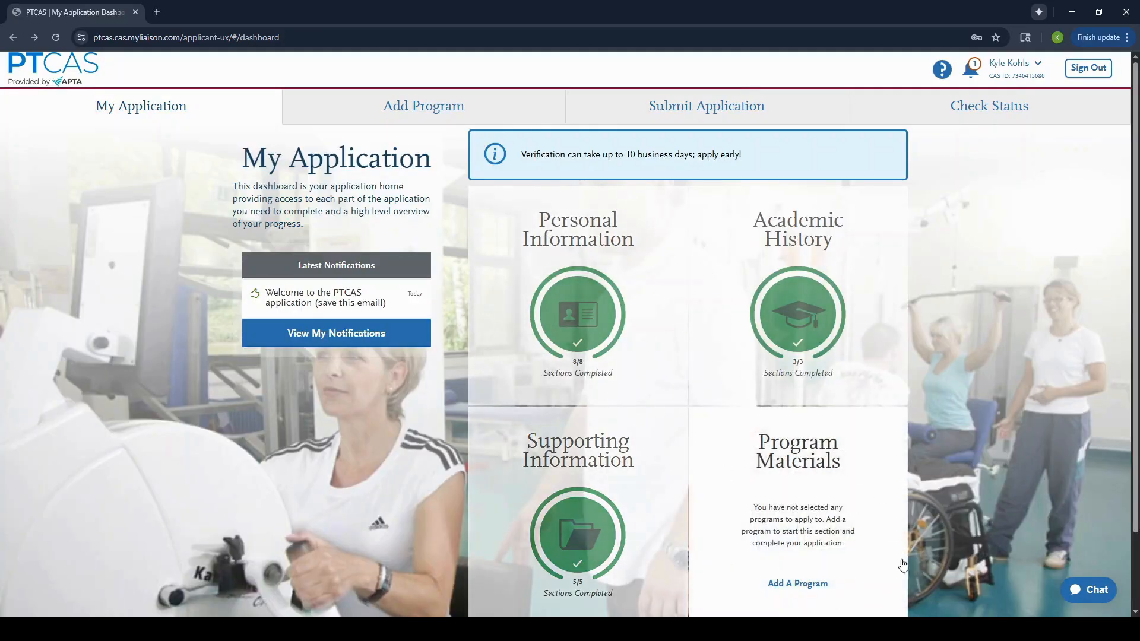
Add the Allen College DPT Program (for January 2027) to the selected programs and continue to the application
click(789, 528)
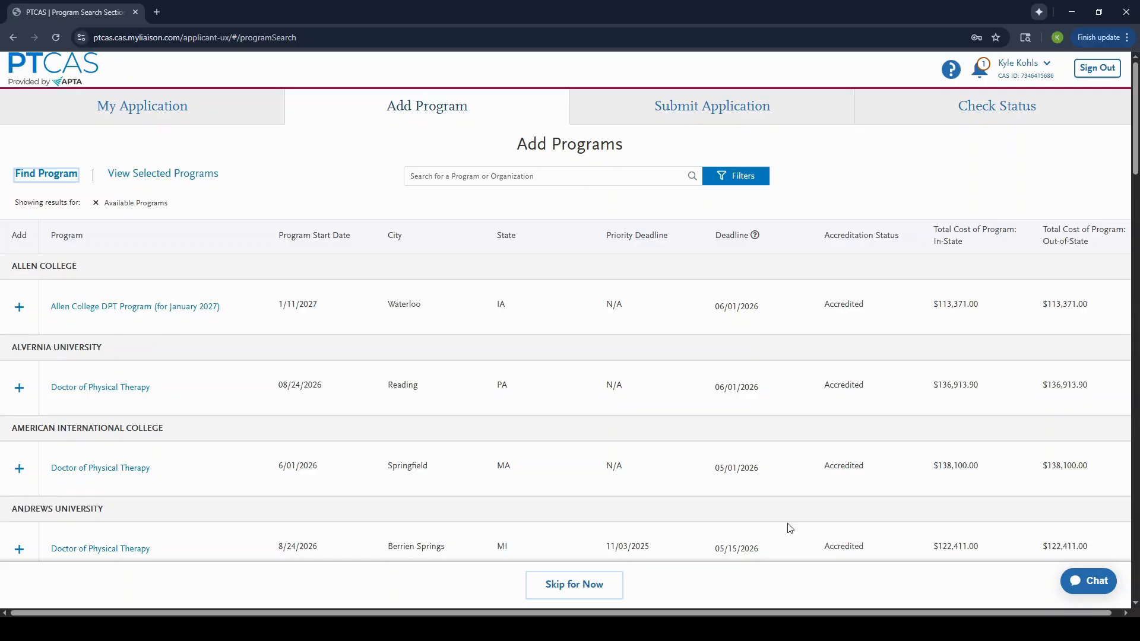
scroll(257, 491, down, 1)
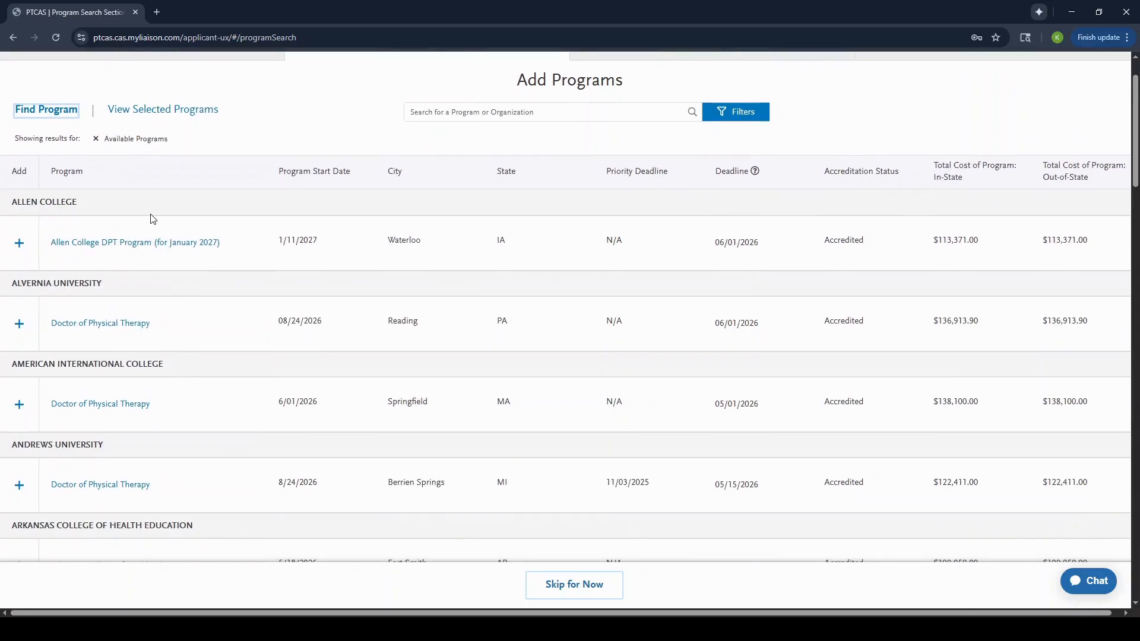
click(19, 243)
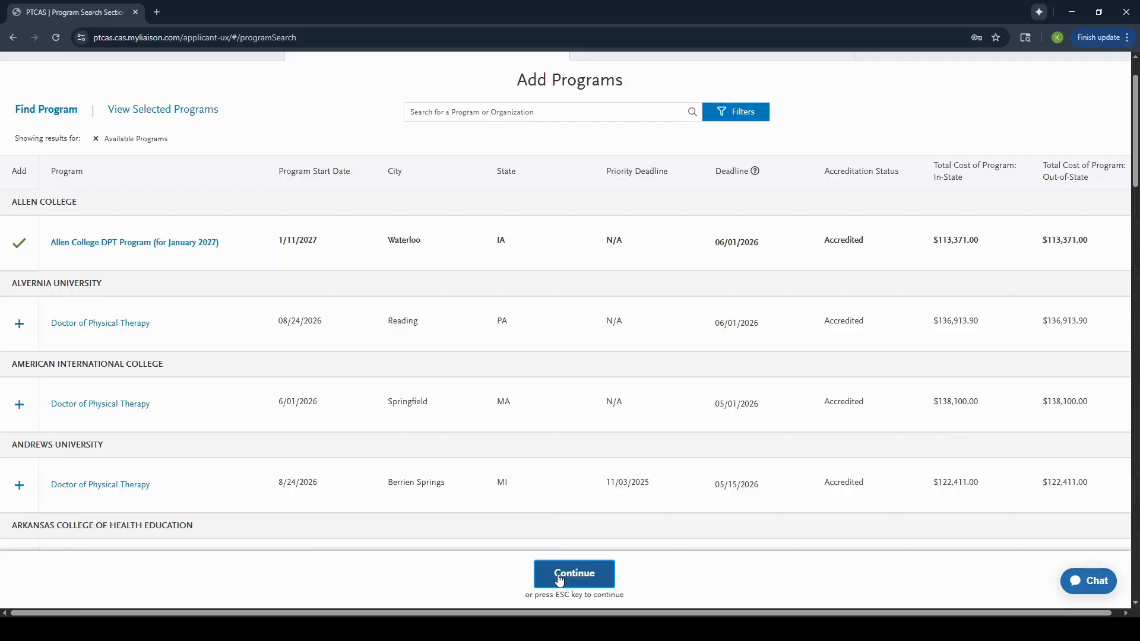
click(559, 575)
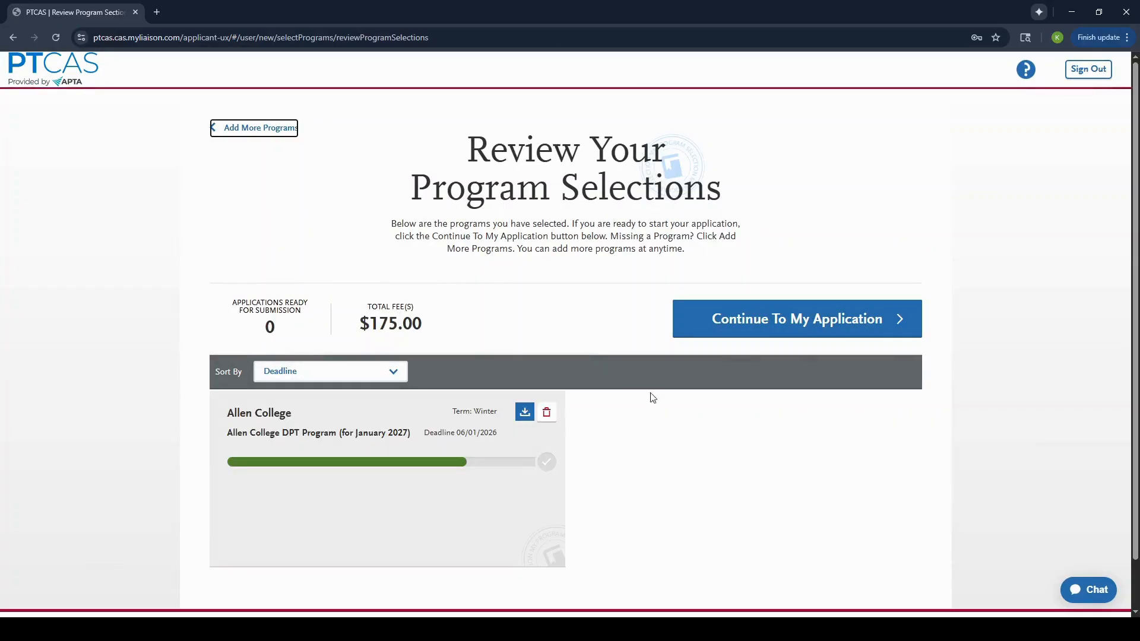
scroll(531, 429, down, 2)
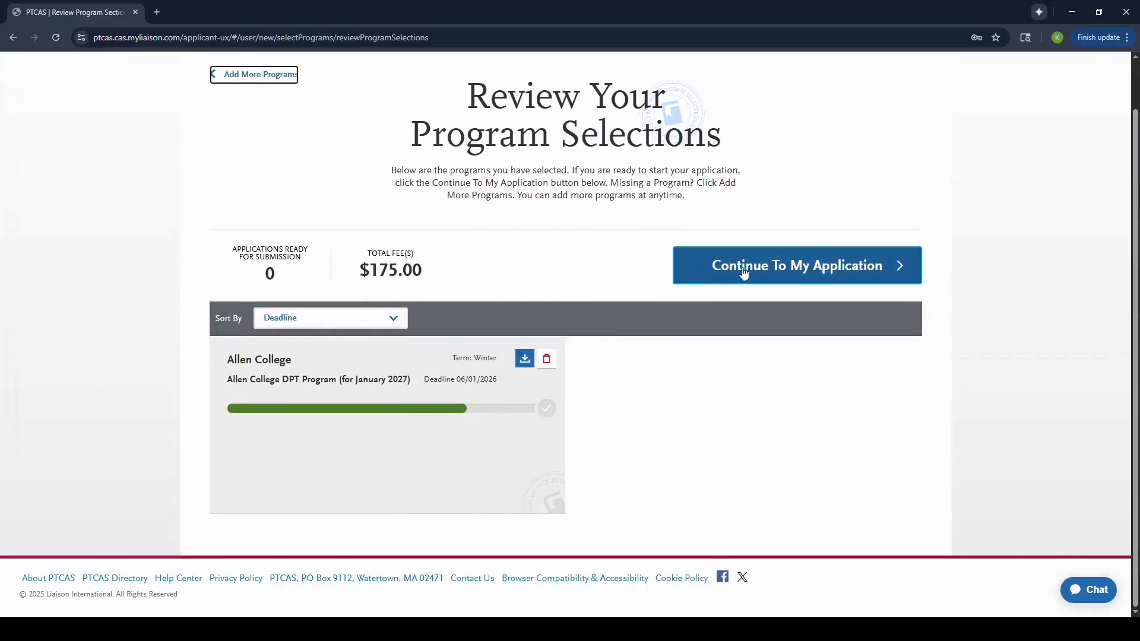
click(778, 278)
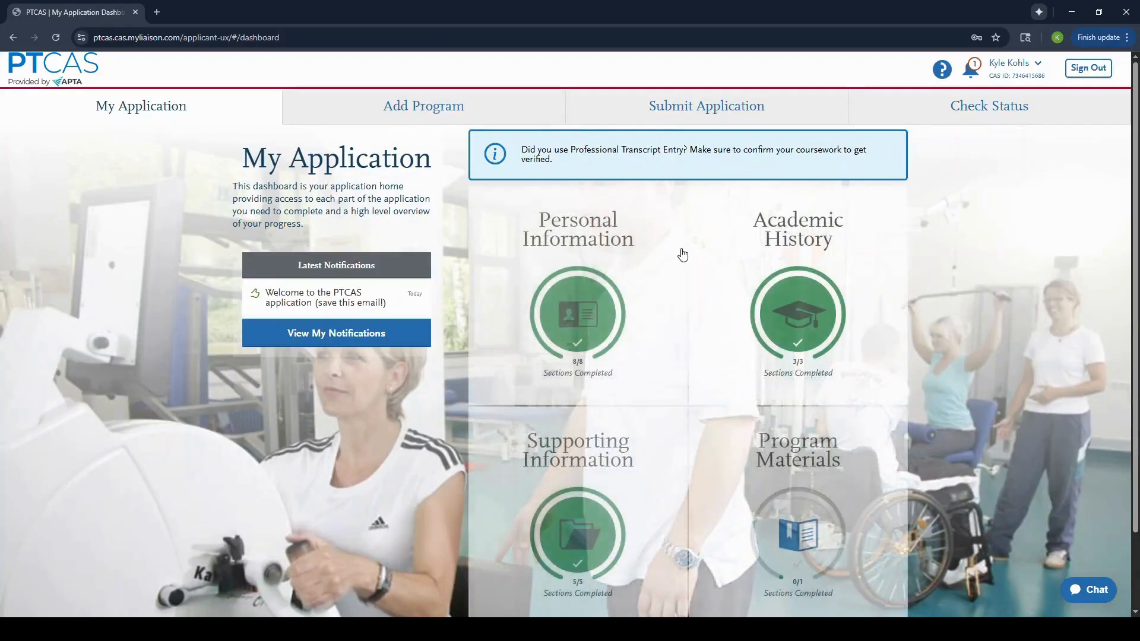
Open the Allen College DPT Program materials and read its welcome text, application information and program details
click(796, 521)
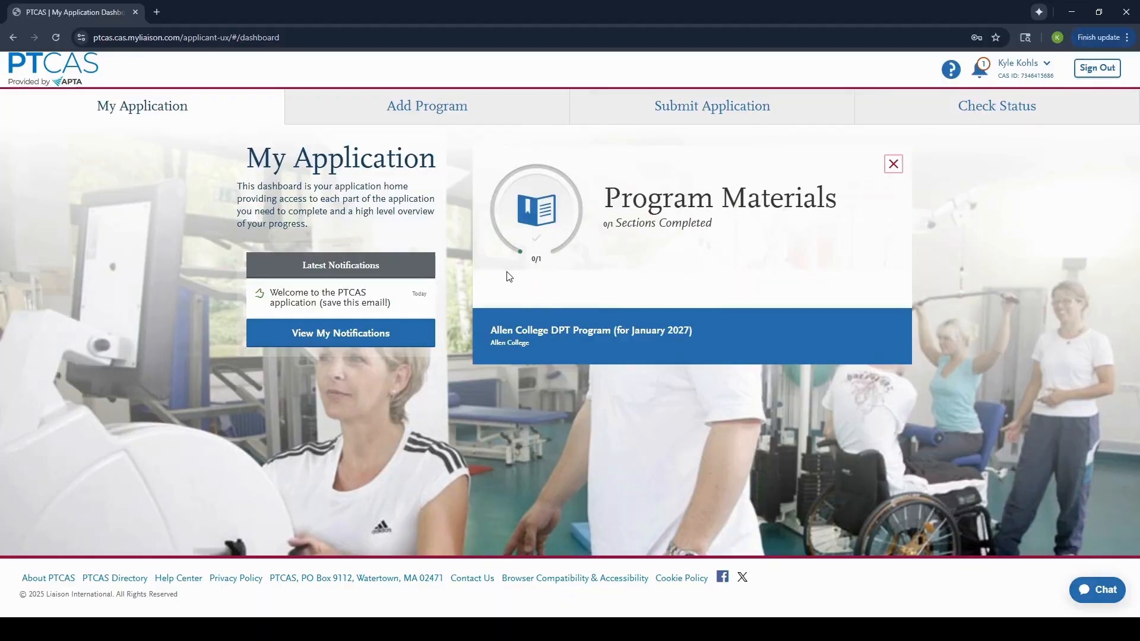
click(542, 332)
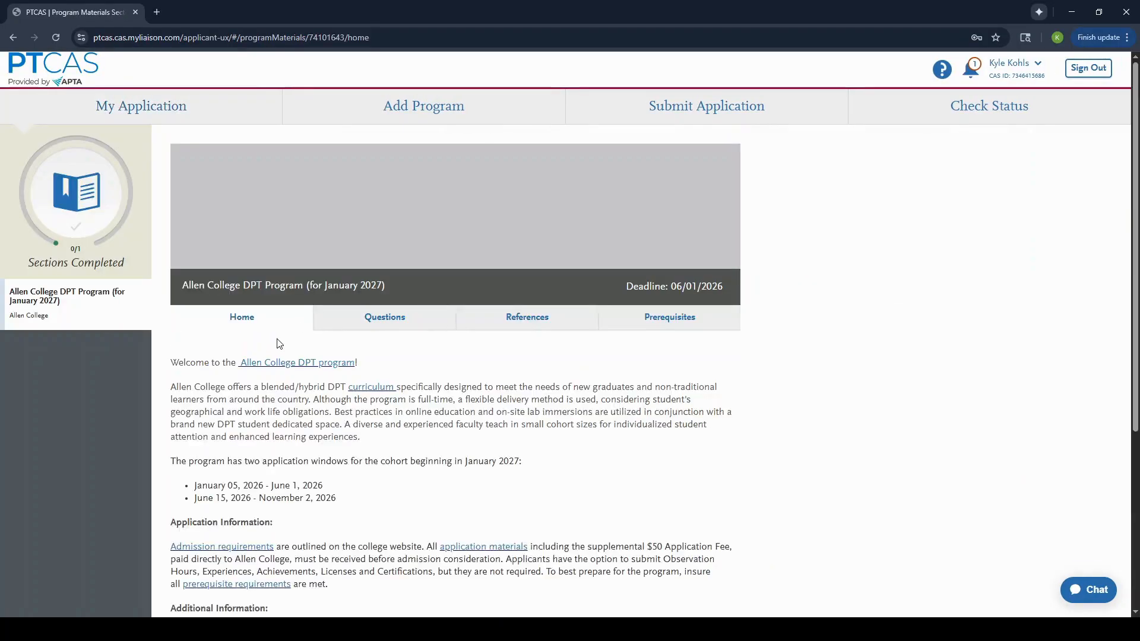
scroll(278, 341, down, 3)
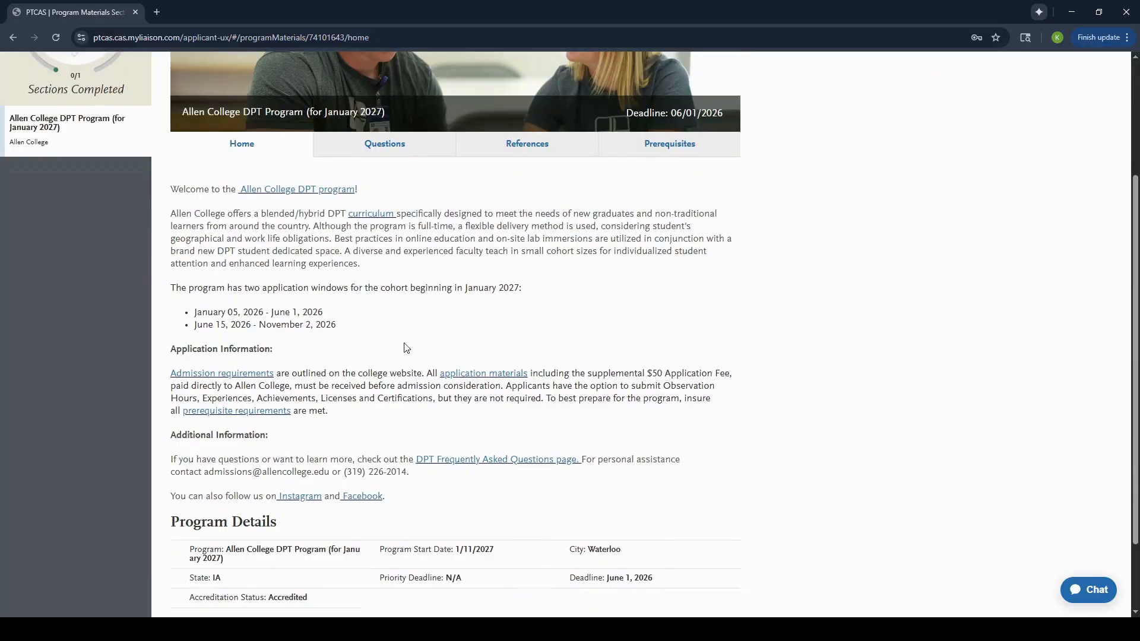
scroll(304, 414, down, 2)
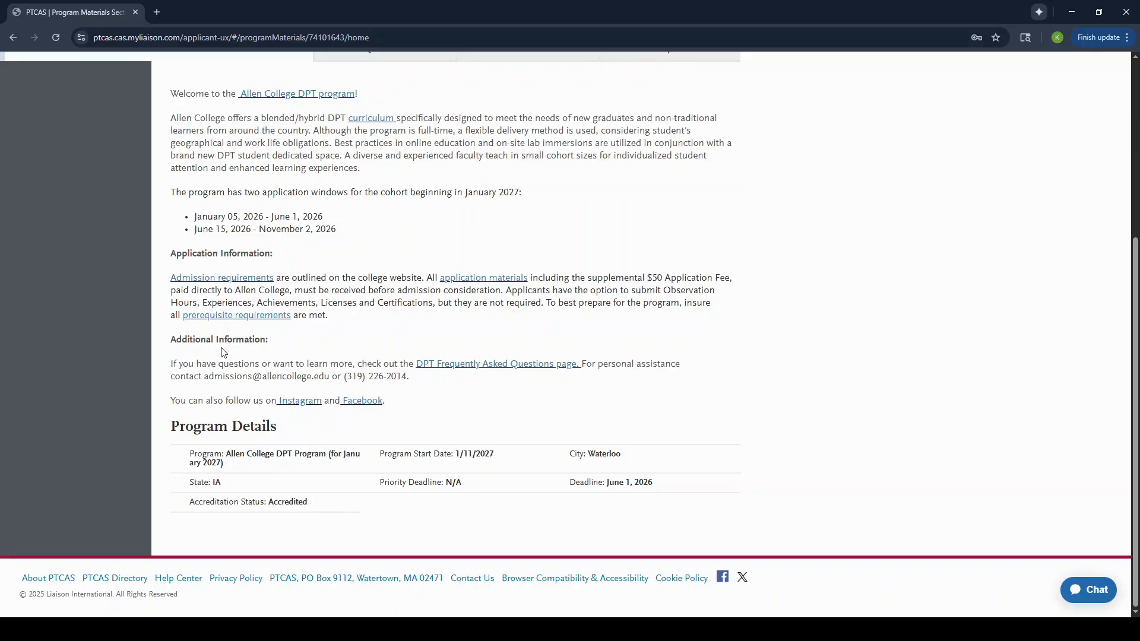
scroll(365, 292, up, 3)
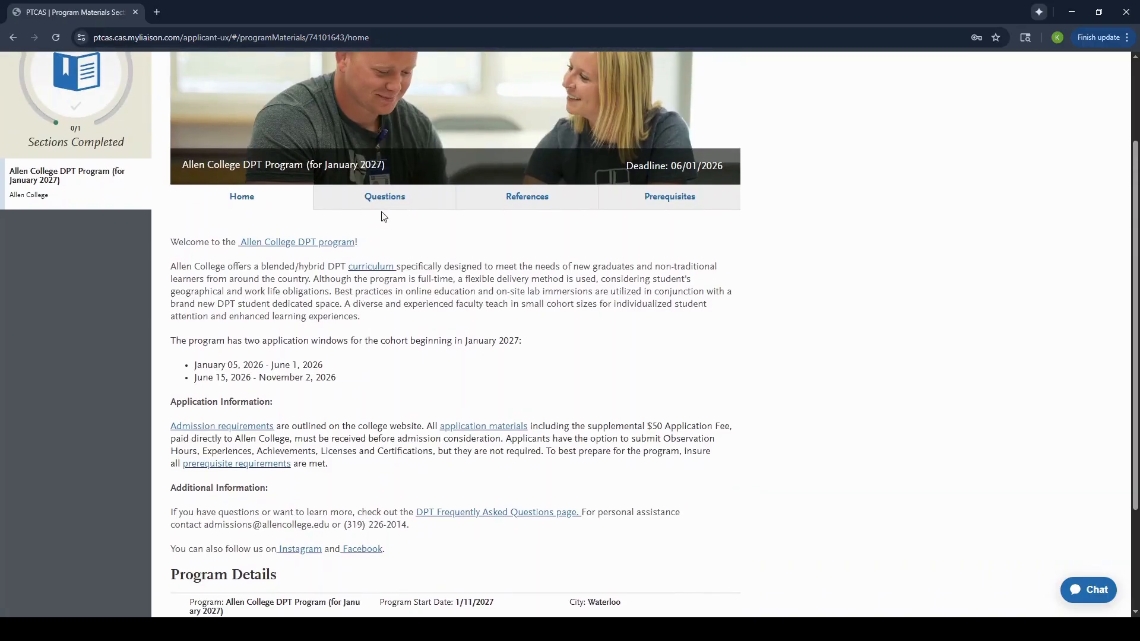
Open the Allen College program's questions and examine the Felony Convictions and Additional Questions sections
click(387, 200)
scroll(469, 376, down, 2)
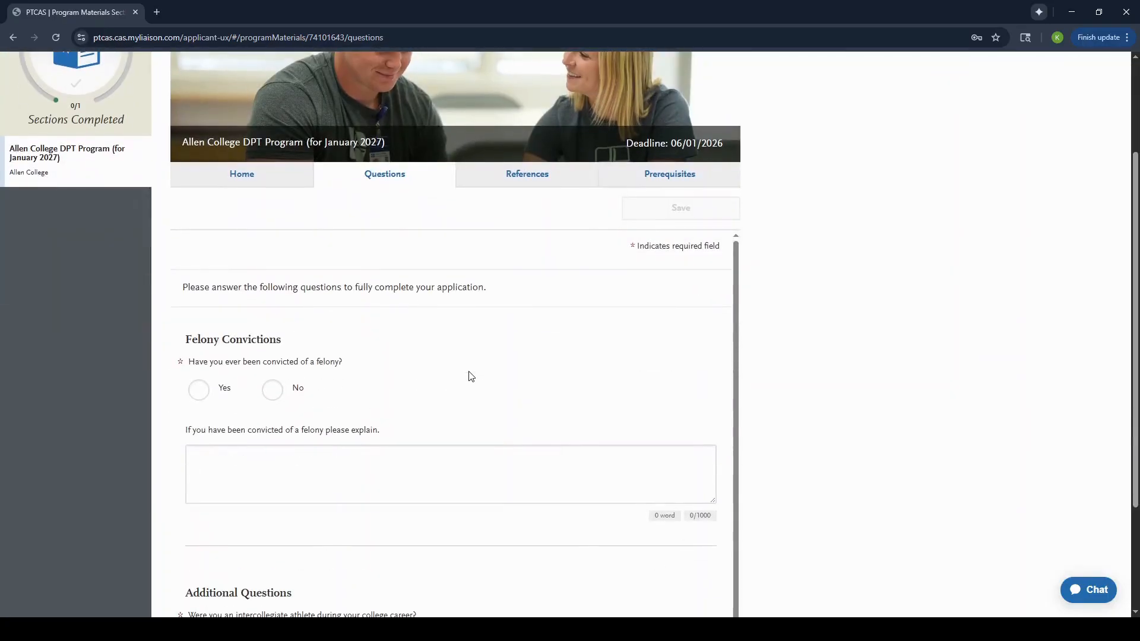
scroll(468, 377, down, 3)
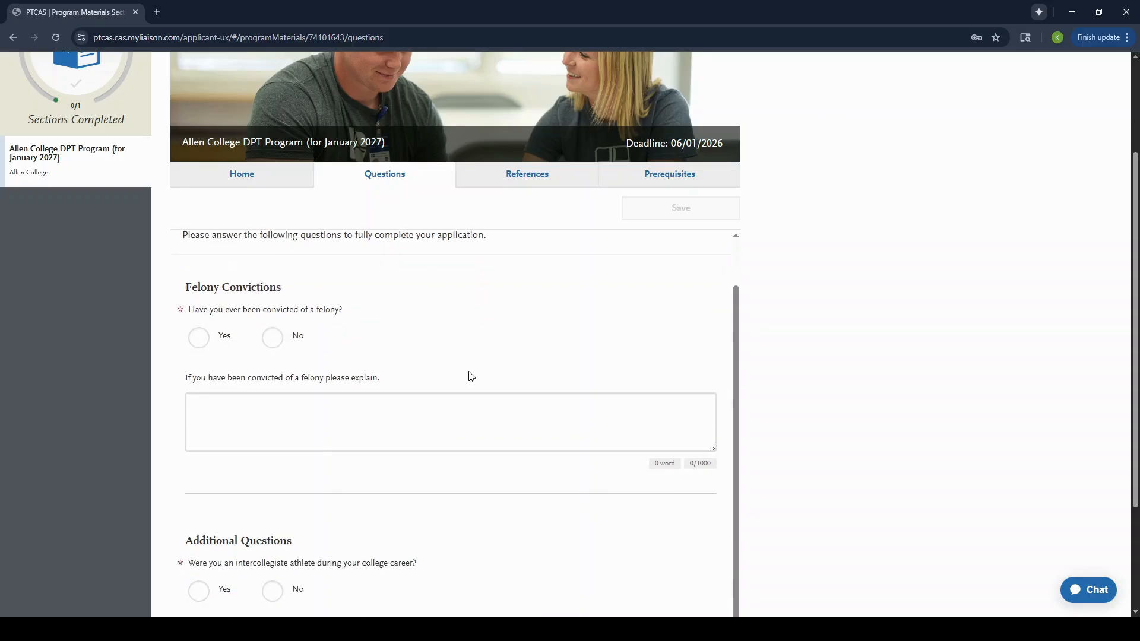
Review the Allen College program's Felony Convictions and Additional Questions again, and open its references section
scroll(469, 377, up, 2)
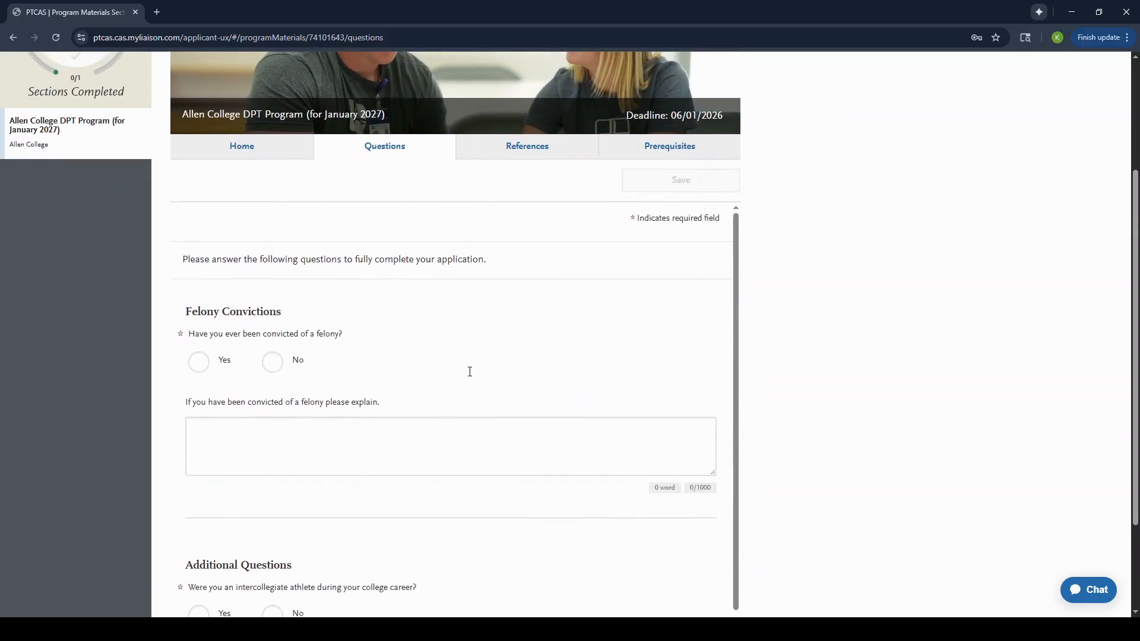
scroll(469, 377, down, 1)
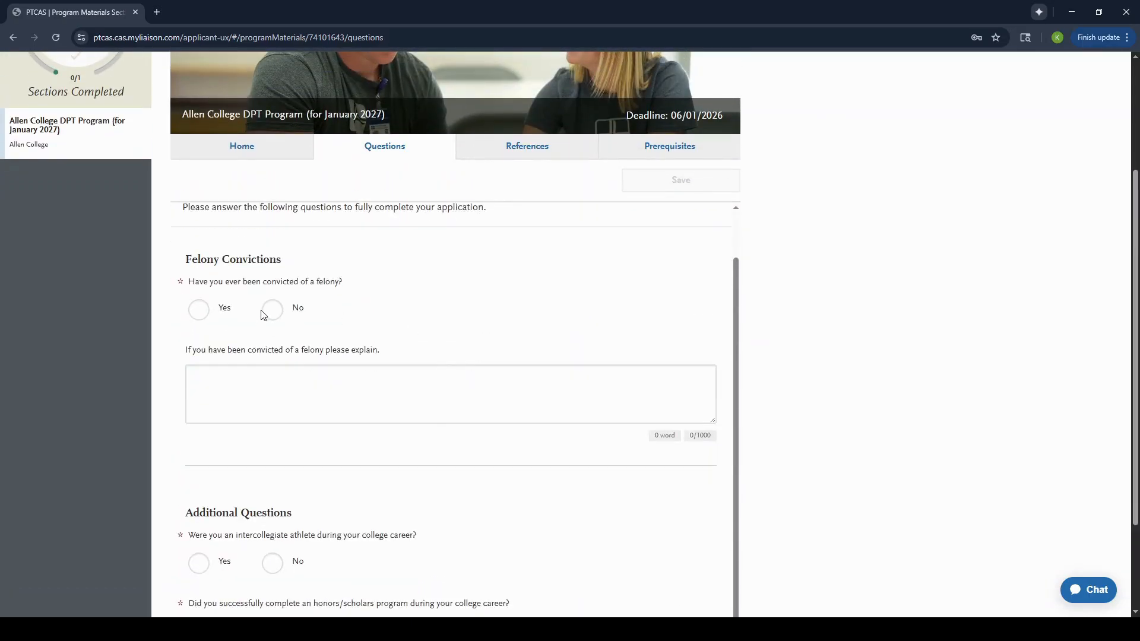
click(517, 148)
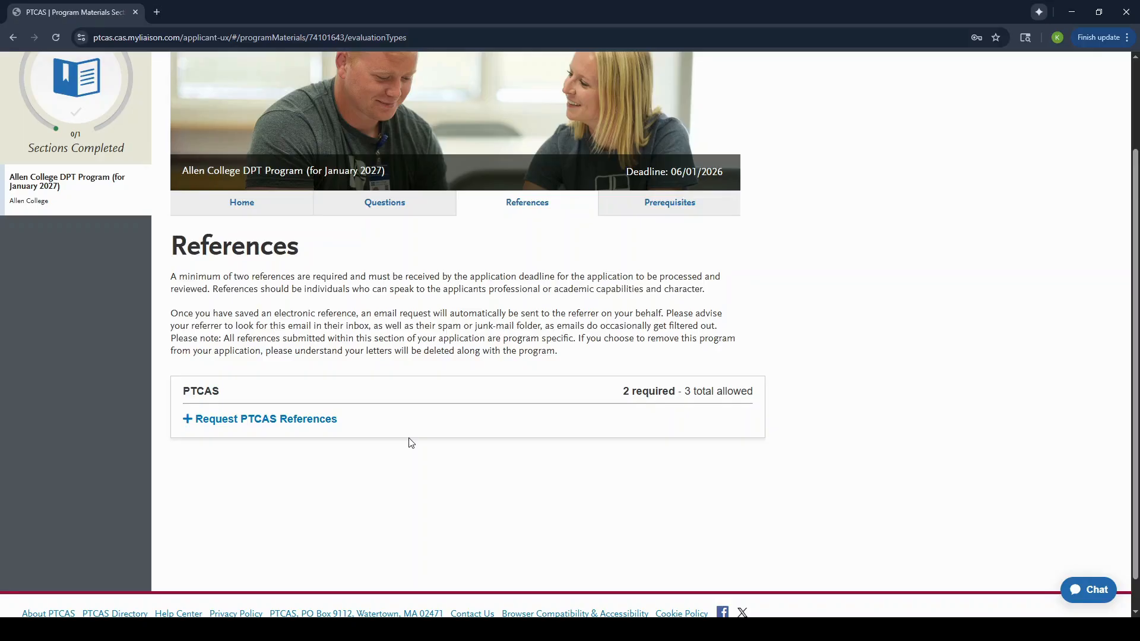
Open a new PTCAS reference request, examine its referrer, waiver and permission fields, and close the form without saving
click(276, 424)
scroll(275, 425, down, 3)
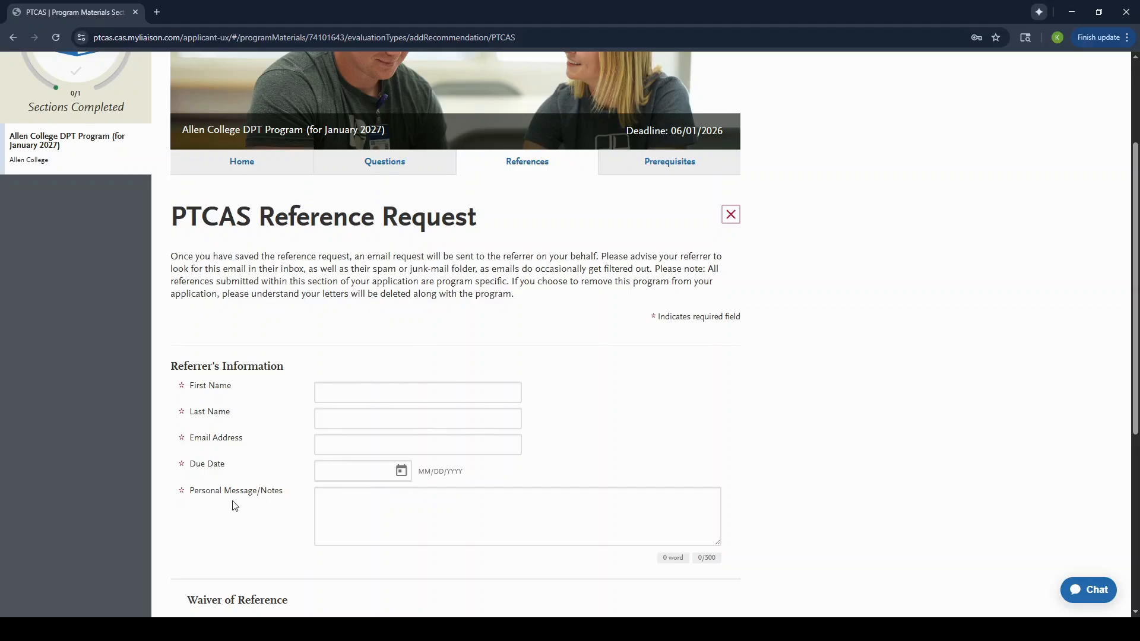
scroll(235, 506, down, 5)
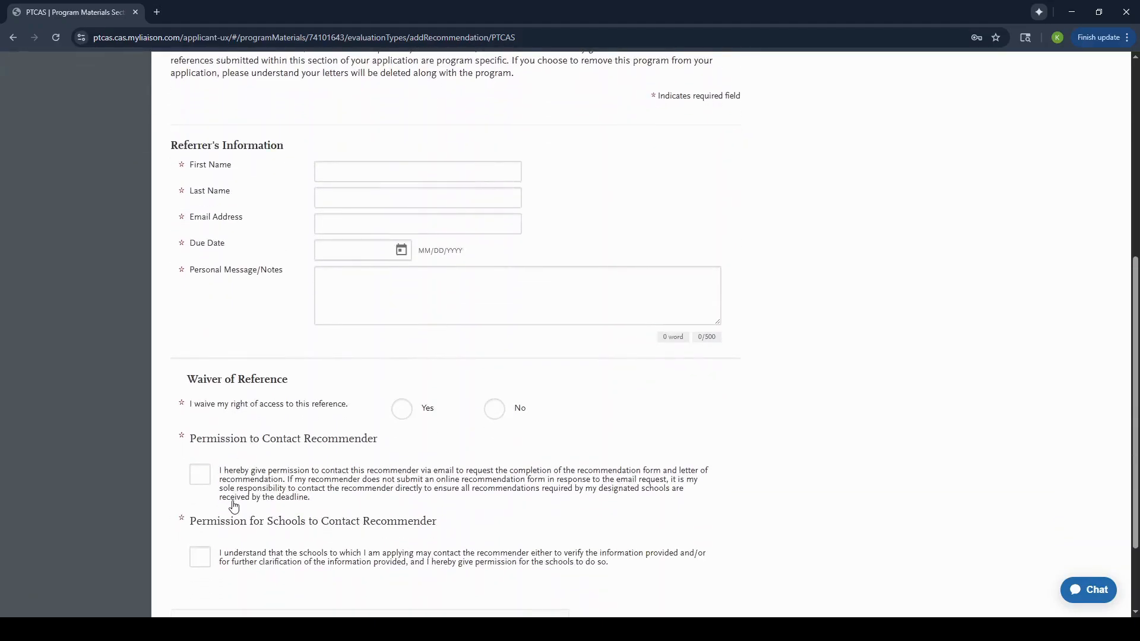
scroll(233, 506, up, 5)
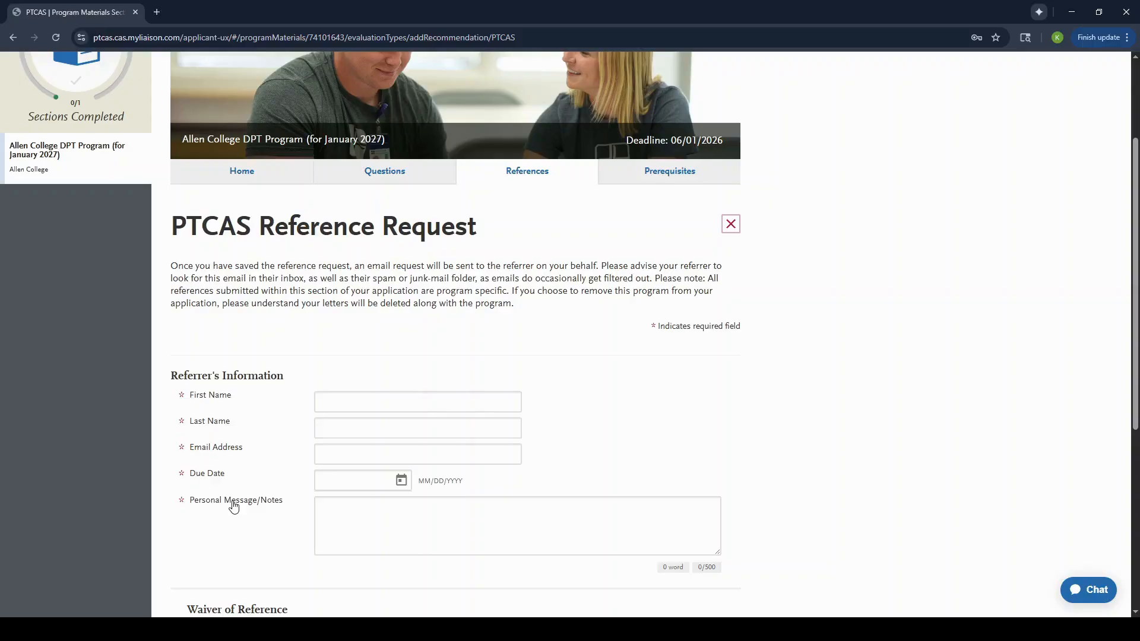
click(732, 223)
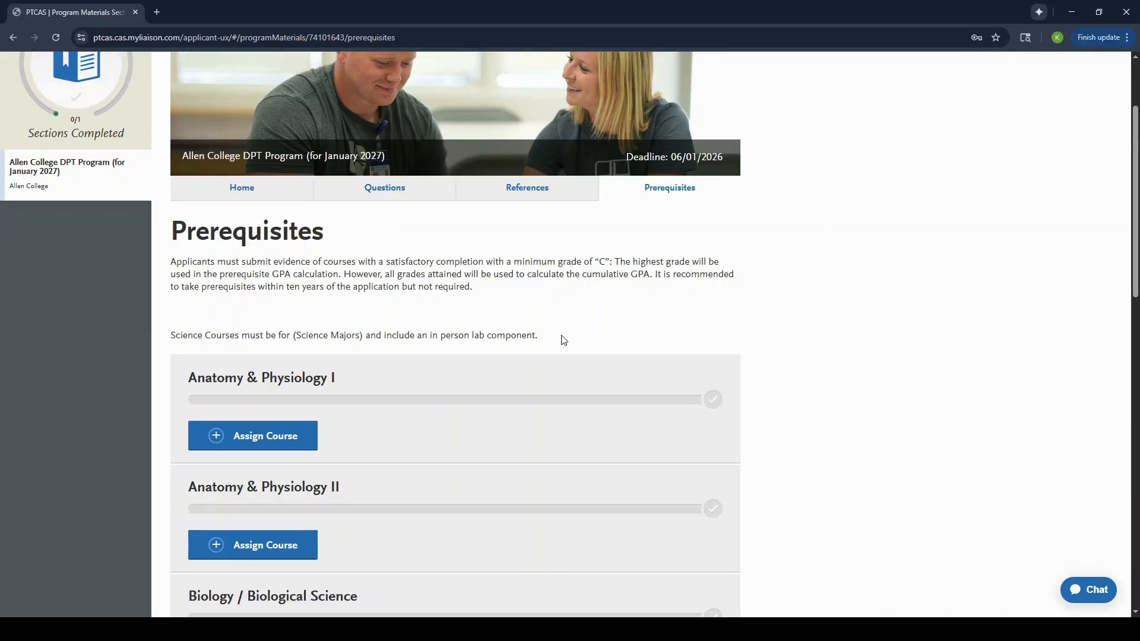
Assign the Fall 2022 course BIO 101 Introduction to Biology to the Biology / Biological Science prerequisite and save the match
scroll(564, 339, down, 8)
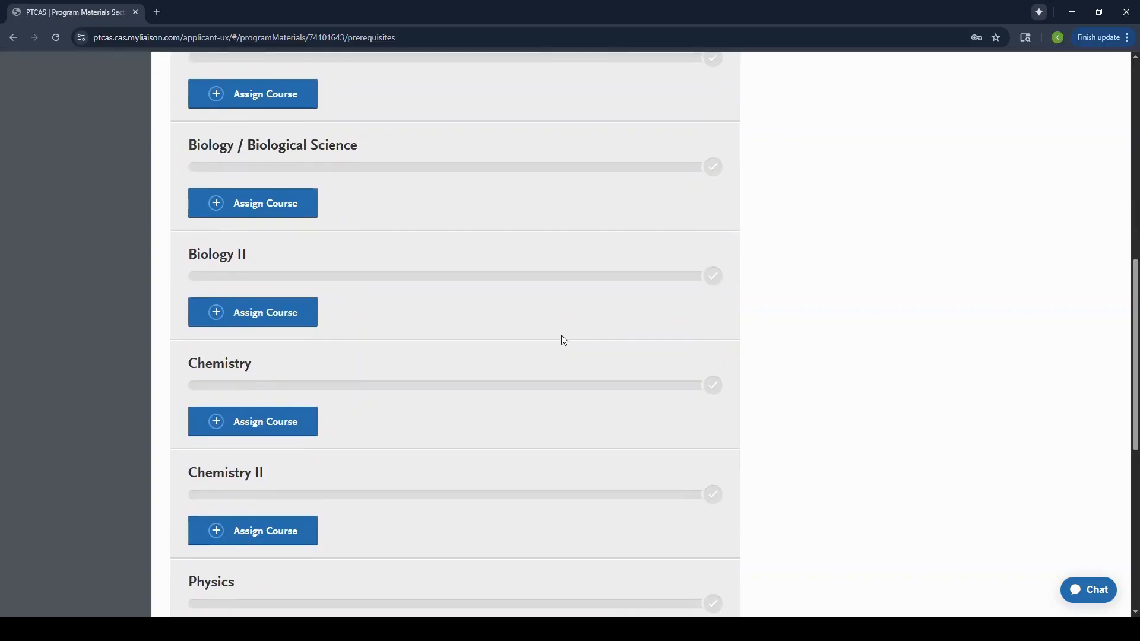
scroll(563, 339, down, 2)
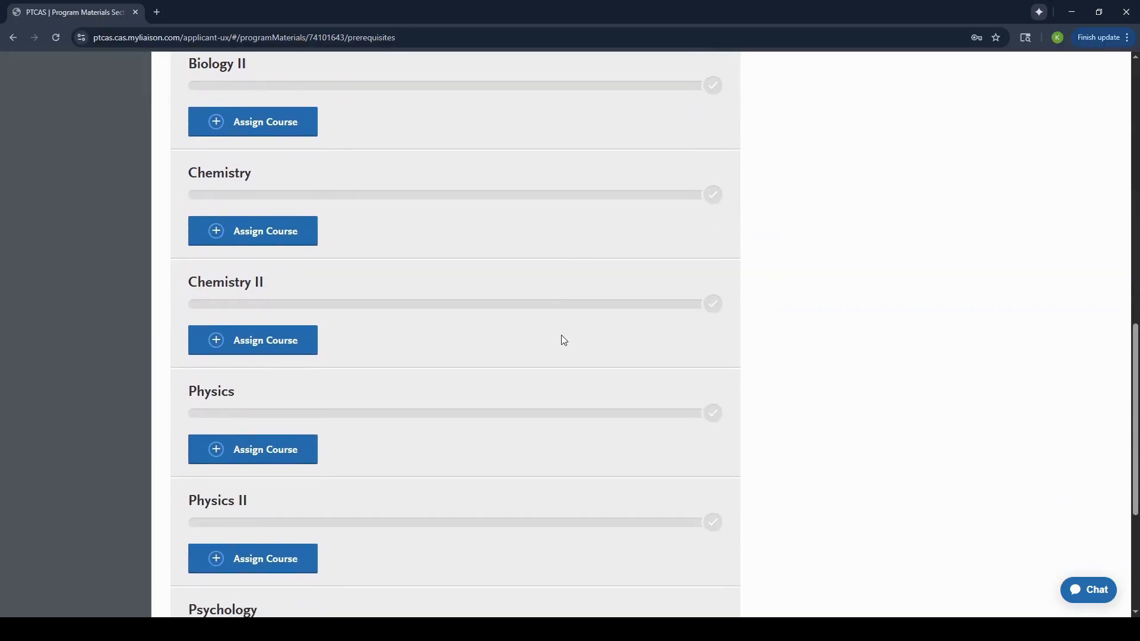
scroll(563, 340, up, 2)
scroll(329, 369, up, 2)
scroll(329, 369, up, 1)
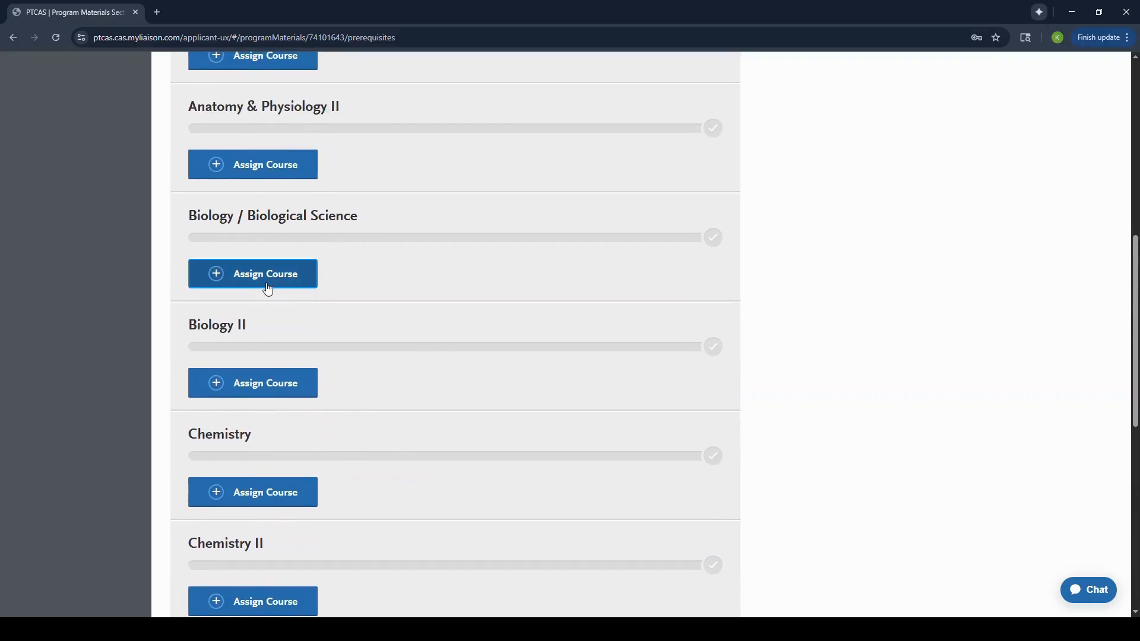
scroll(268, 289, up, 1)
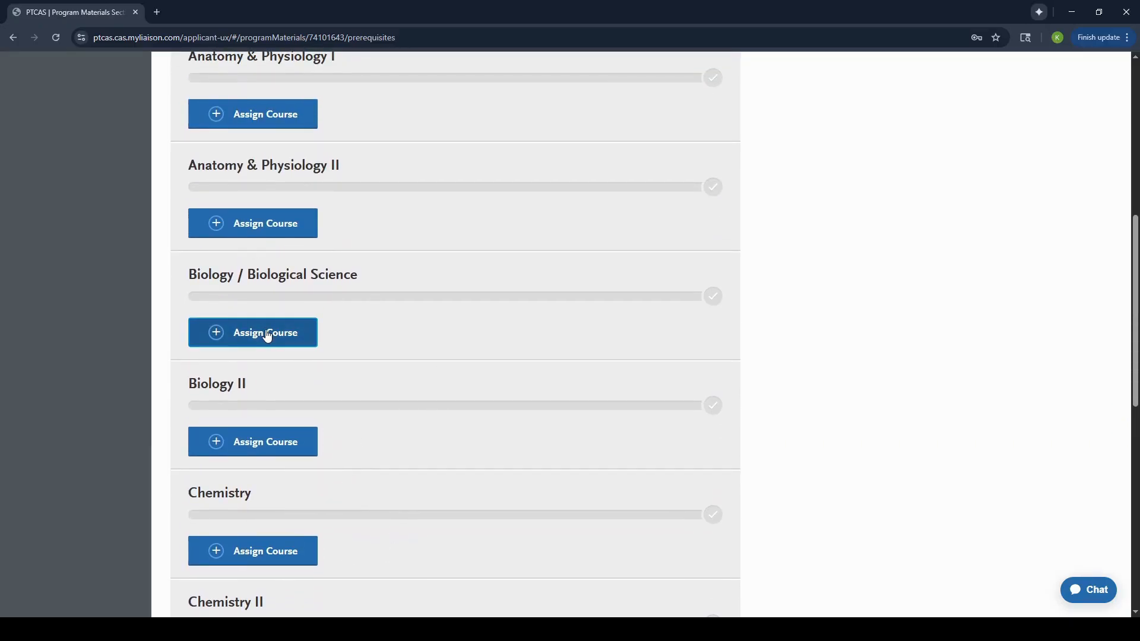
click(268, 334)
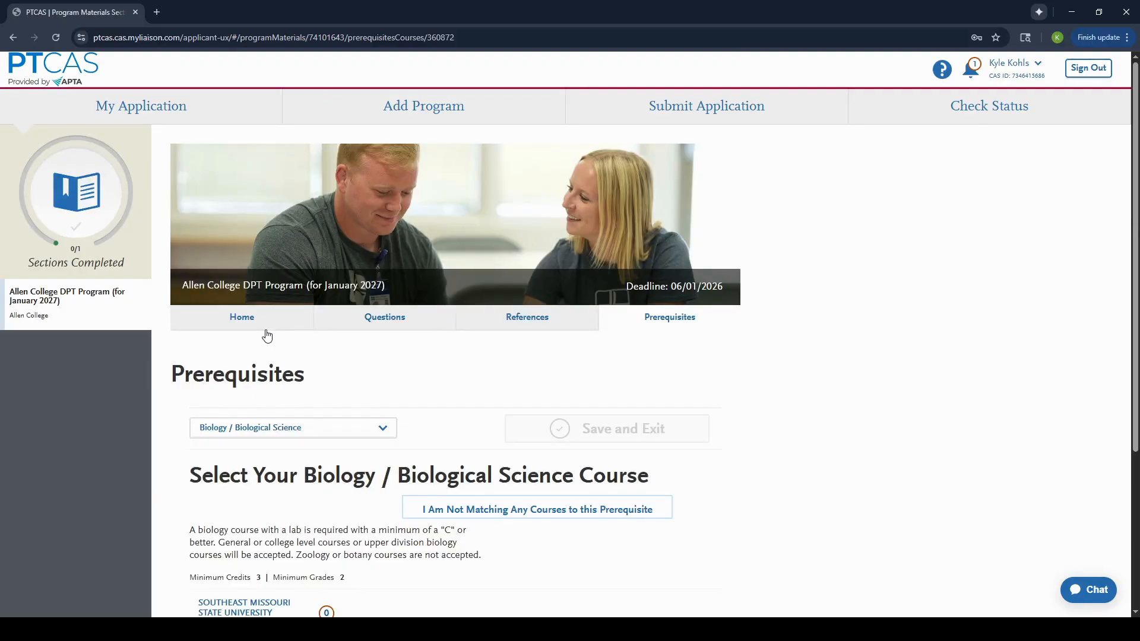
scroll(268, 335, down, 2)
scroll(429, 444, down, 1)
scroll(429, 445, down, 1)
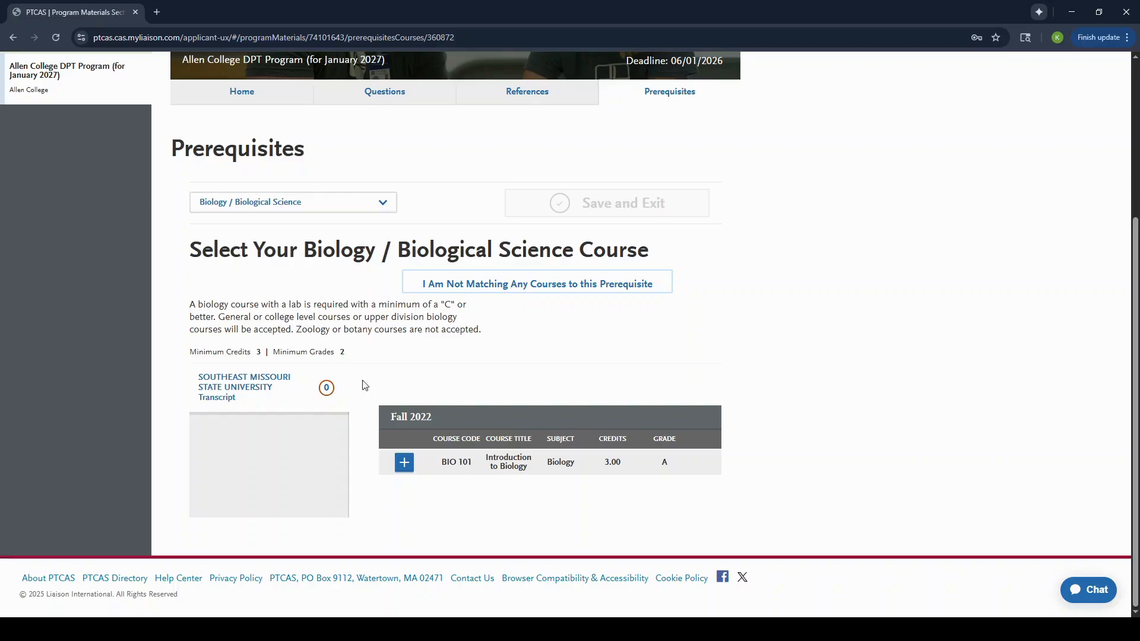
click(403, 464)
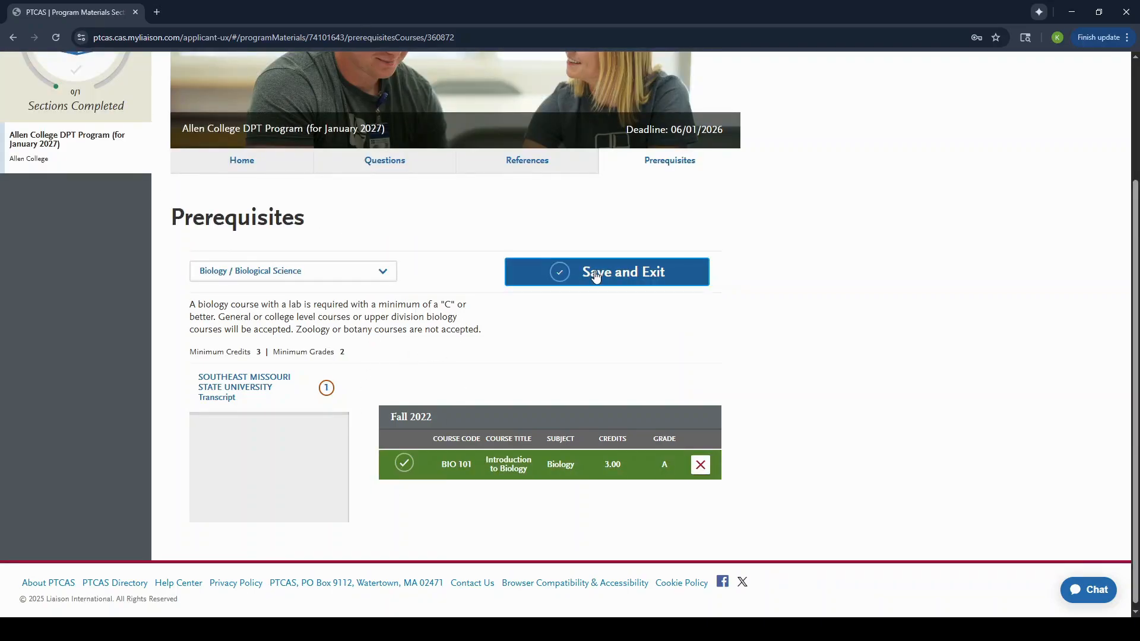
click(596, 275)
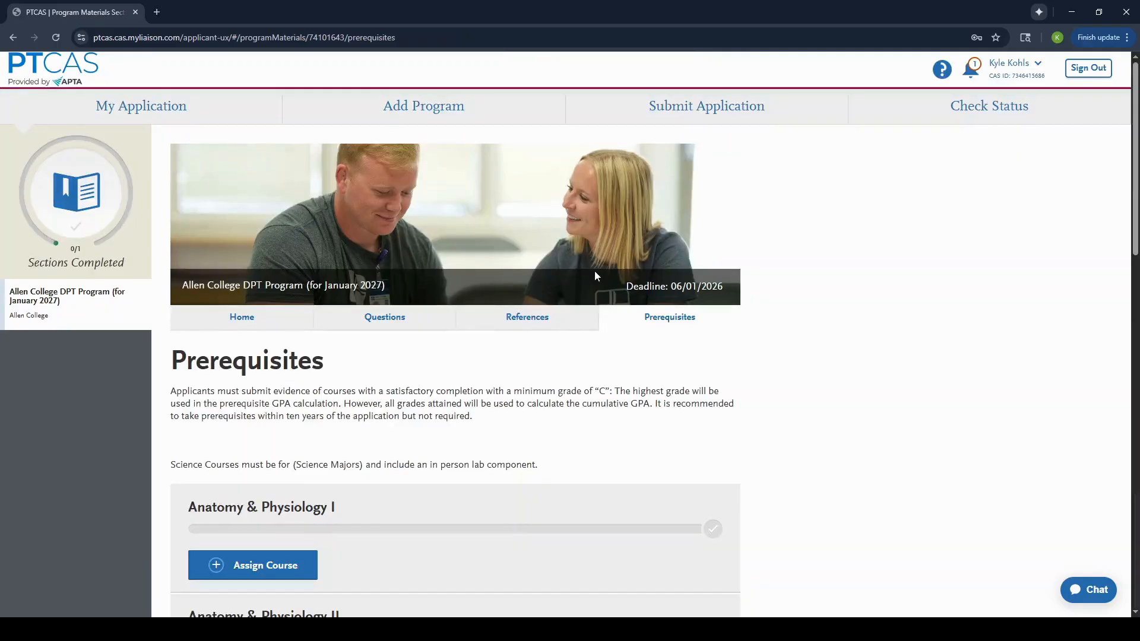
Look through the remaining Allen College prerequisites and return to the My Application dashboard
scroll(596, 275, down, 7)
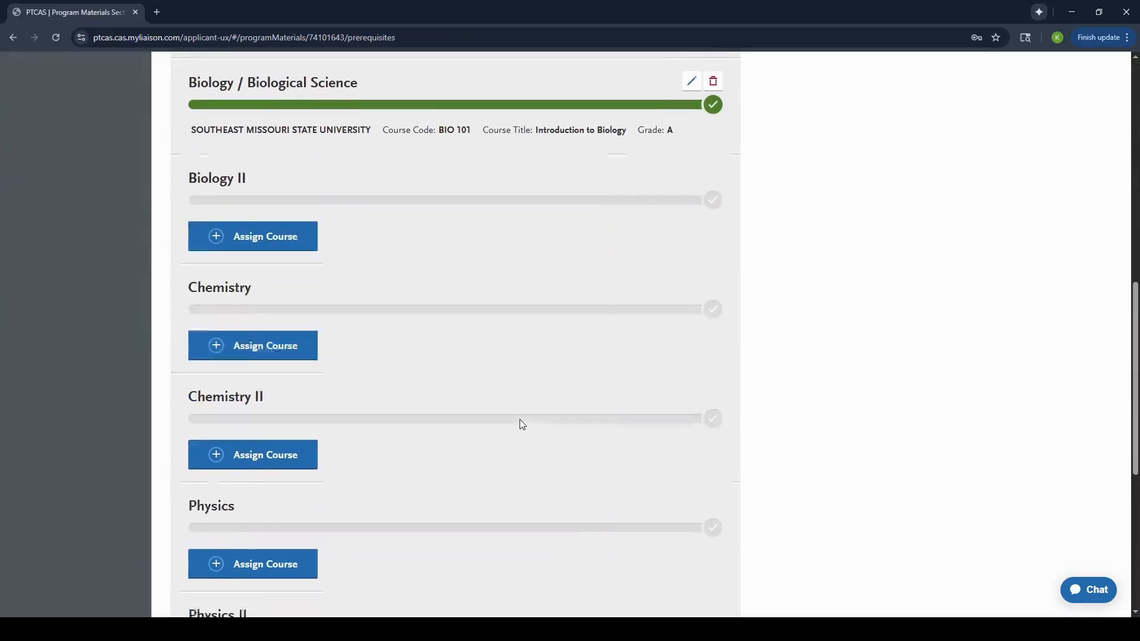
scroll(484, 473, down, 3)
scroll(484, 472, up, 15)
click(265, 407)
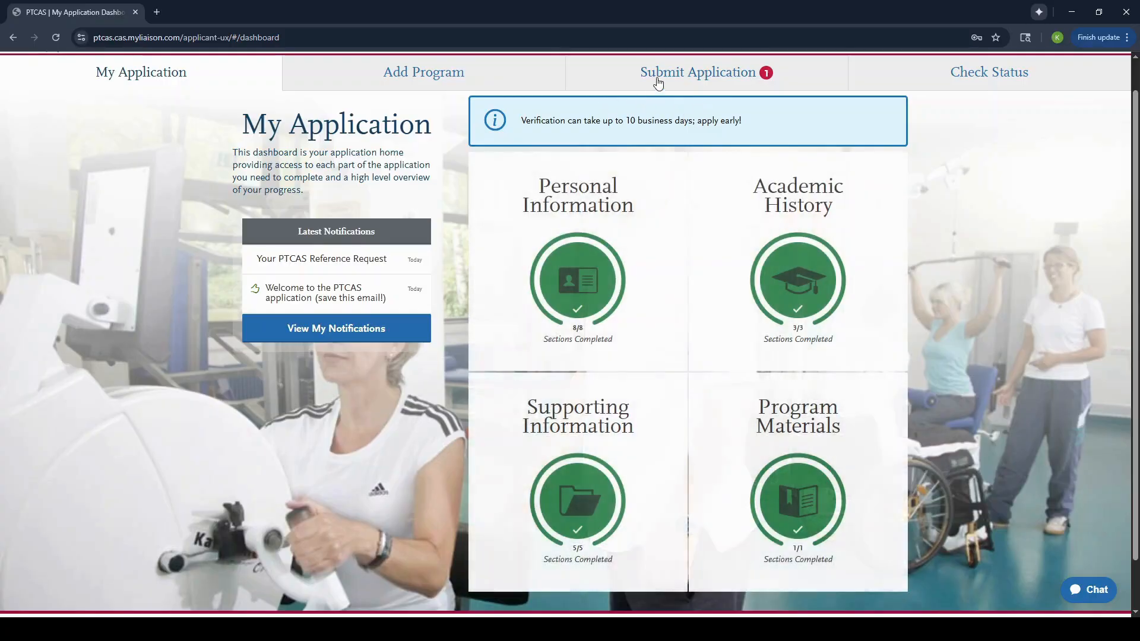
Begin submitting the Allen College DPT Program application through its fee summary, and open the application status overview
click(662, 79)
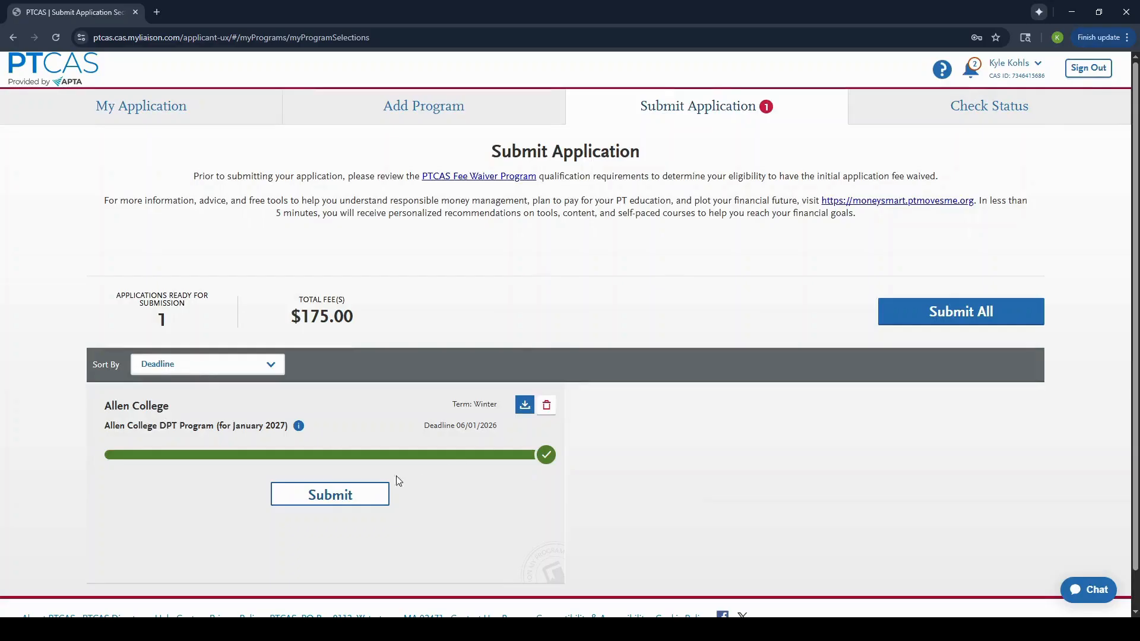
click(328, 504)
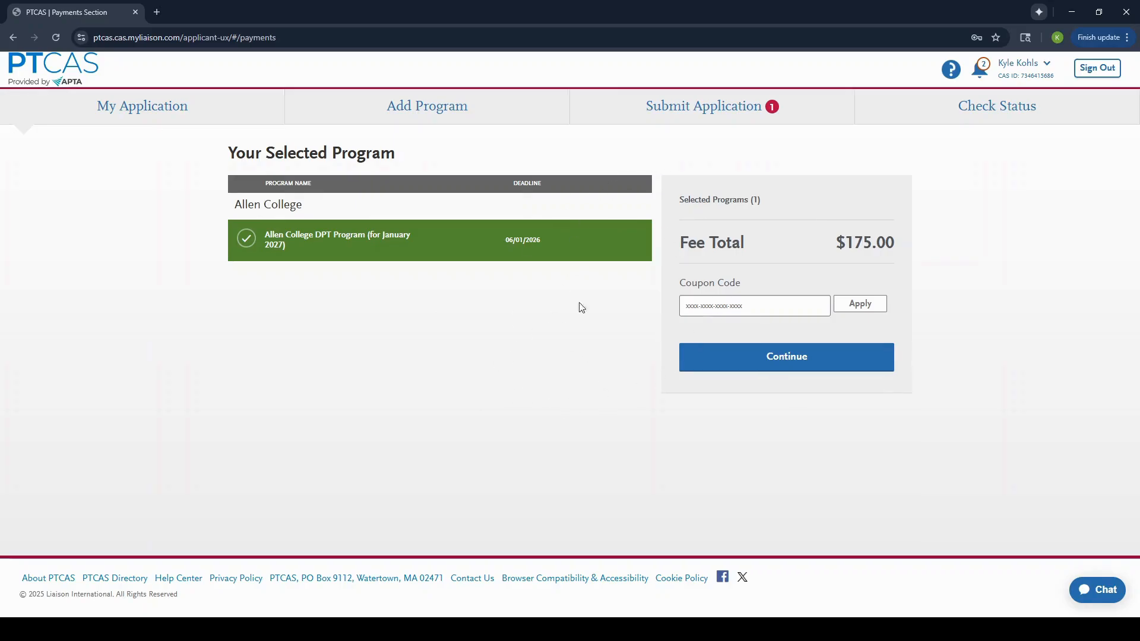
click(771, 369)
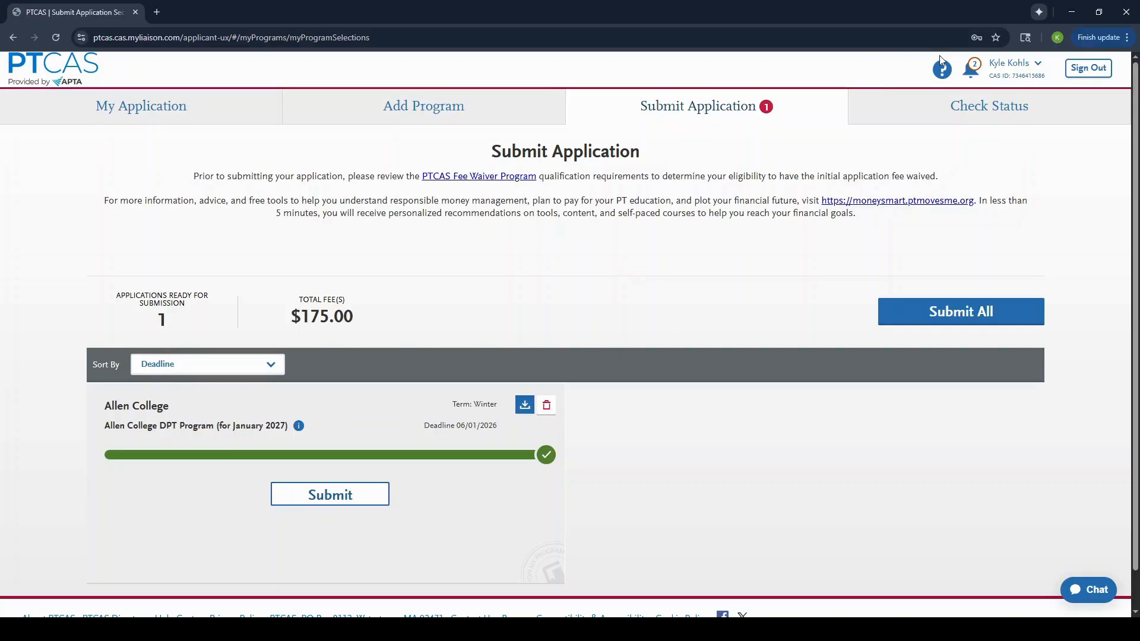
click(958, 112)
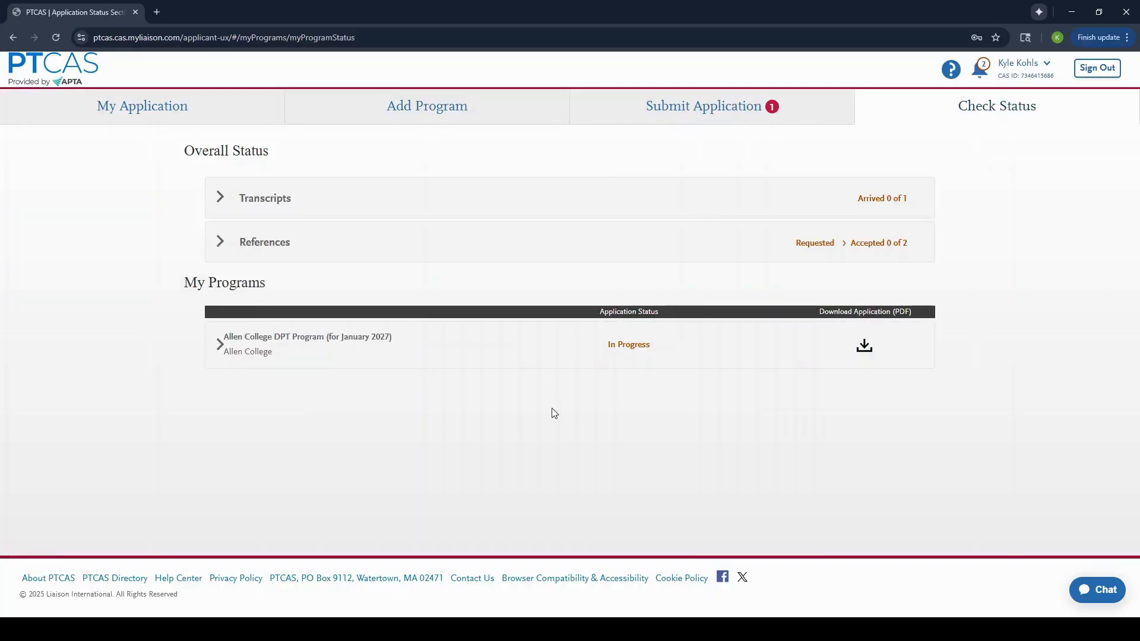